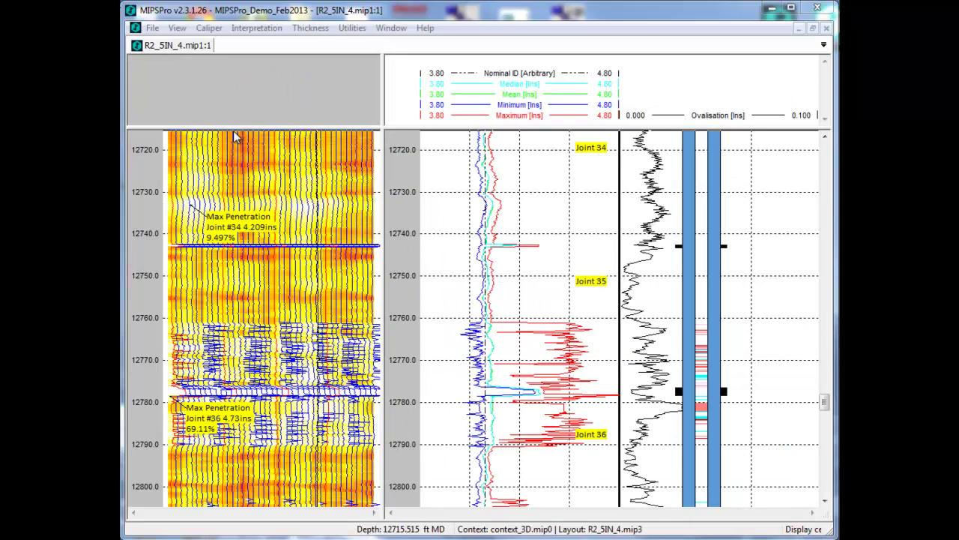
# Open the 3D pipe view of R2_5IN_4.mip1 and tilt the pipe to about X -24, Y 17 degrees
pyautogui.click(178, 30)
pyautogui.click(215, 87)
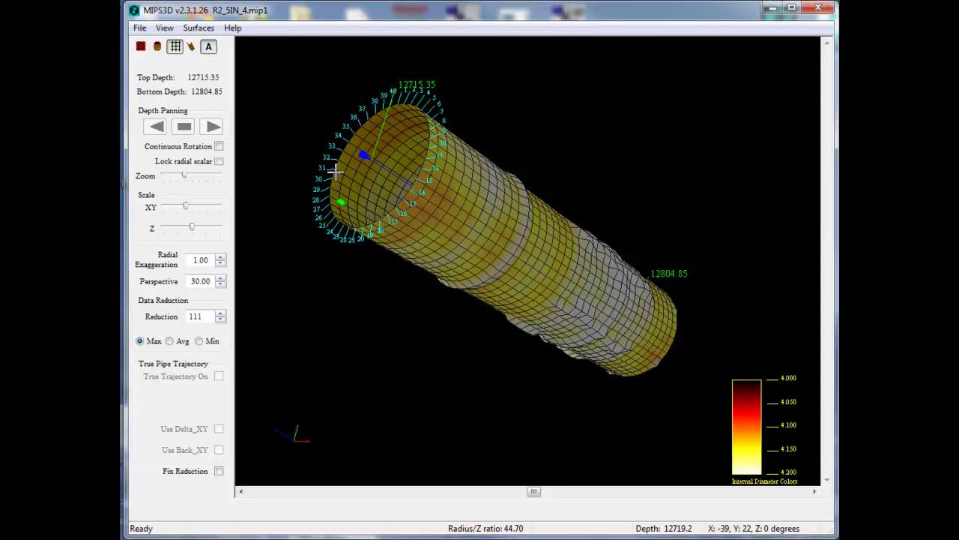
pyautogui.moveTo(339, 172); pyautogui.dragTo(313, 194)
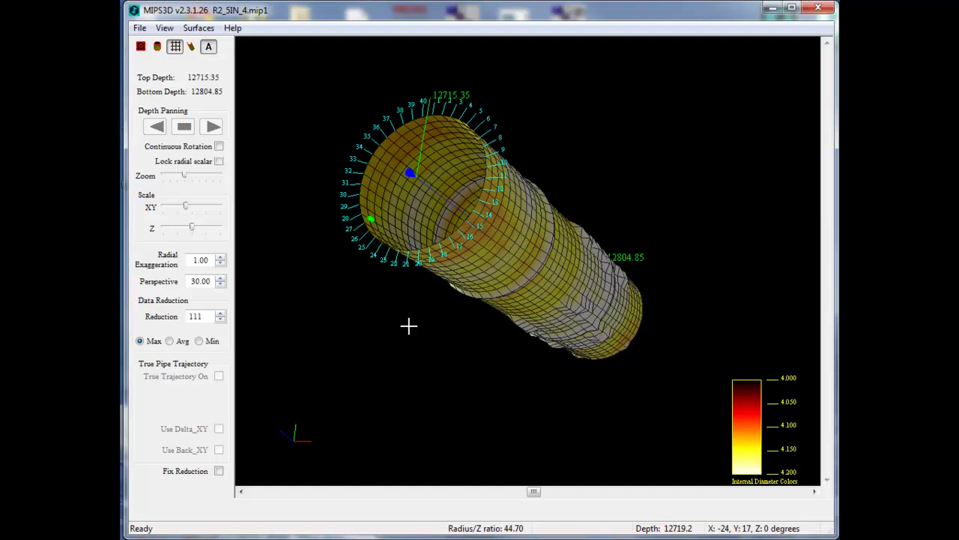
# Rotate the 3D pipe about its Z axis to -80 degrees and back to about -23 degrees
pyautogui.click(354, 491)
pyautogui.click(353, 491)
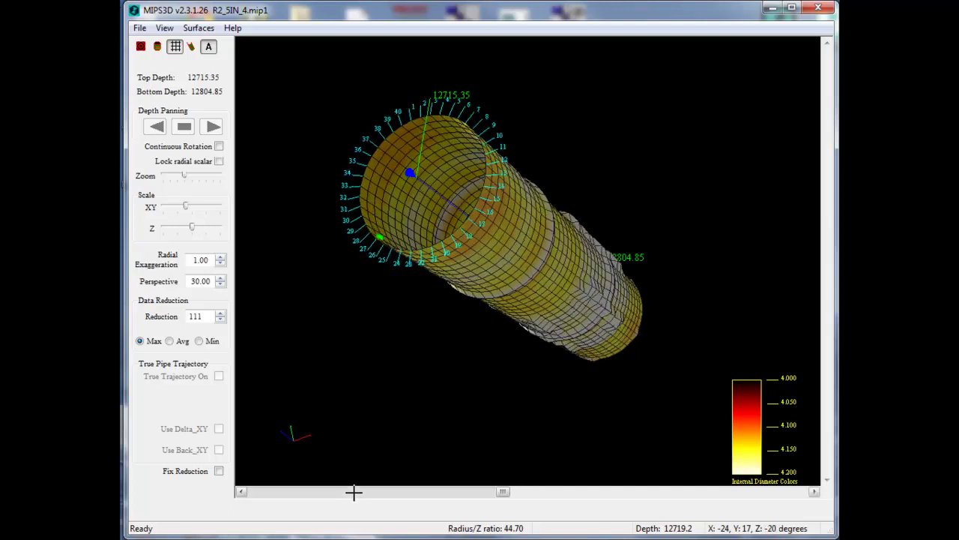
pyautogui.click(353, 491)
pyautogui.click(353, 492)
pyautogui.click(353, 491)
pyautogui.click(354, 491)
pyautogui.click(354, 491)
pyautogui.click(354, 492)
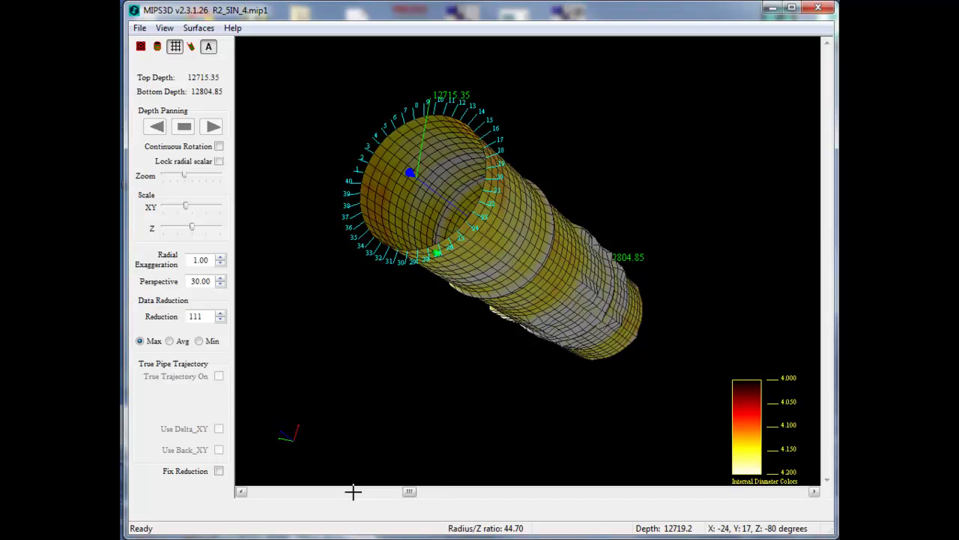
pyautogui.moveTo(408, 491); pyautogui.dragTo(497, 491)
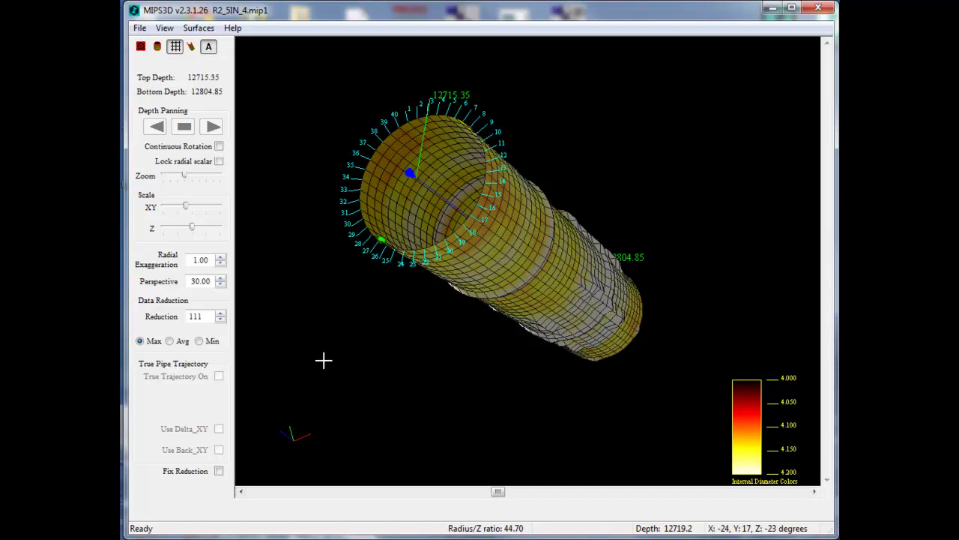
# Enable Continuous Rotation, spin the pipe to about X -9, Y 16 degrees, and disable the option again
pyautogui.click(218, 146)
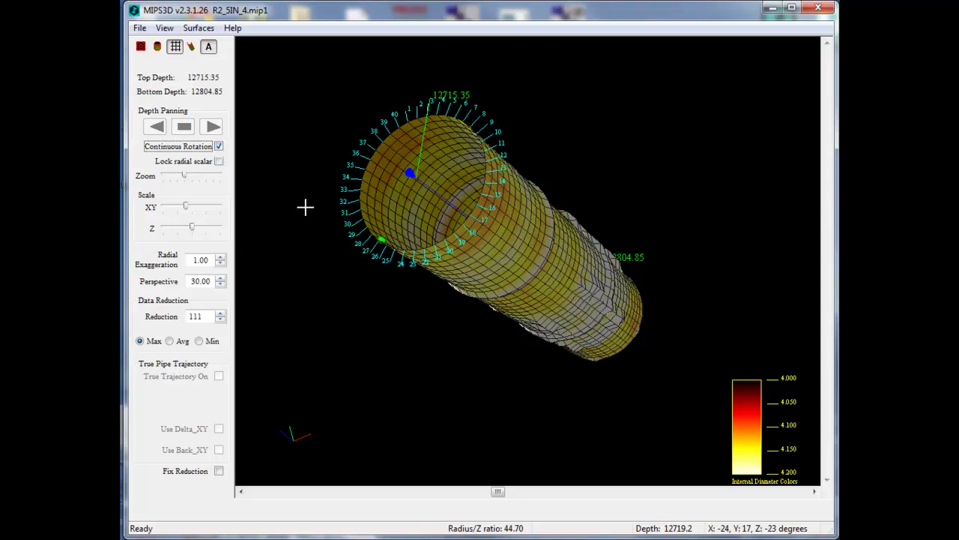
pyautogui.moveTo(299, 210); pyautogui.dragTo(324, 212)
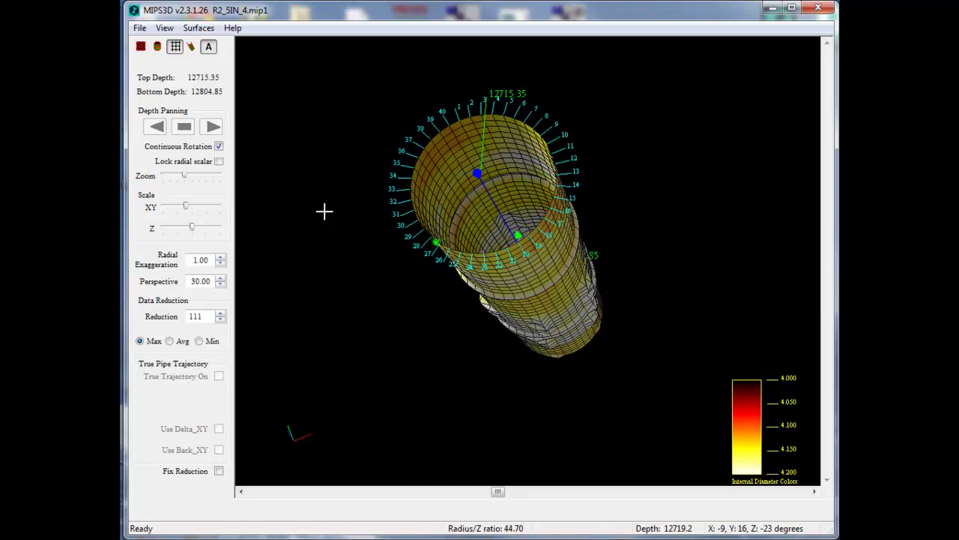
pyautogui.click(219, 146)
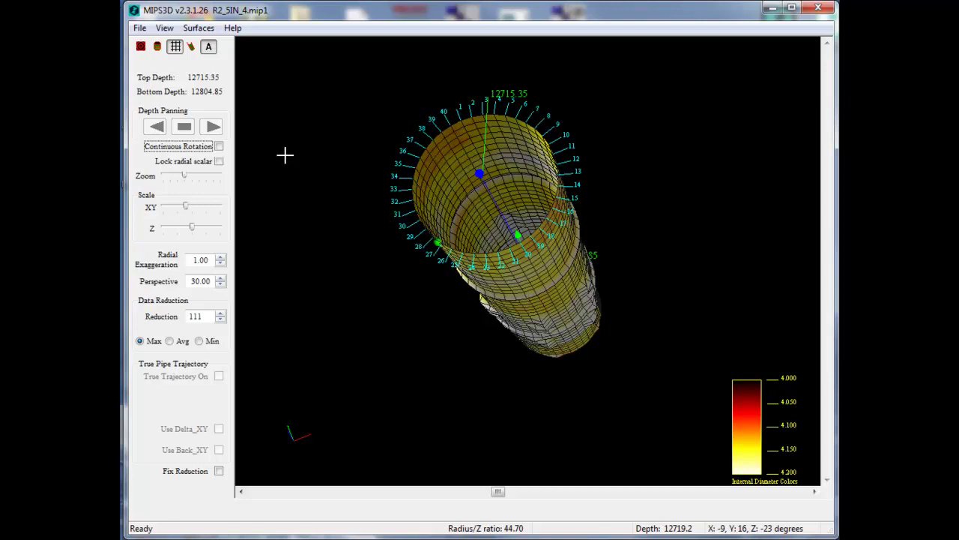
# Run the 3D motion control with a Z axial rotation of 2 RPM, stop it and close the dialog
pyautogui.click(165, 28)
pyautogui.click(189, 75)
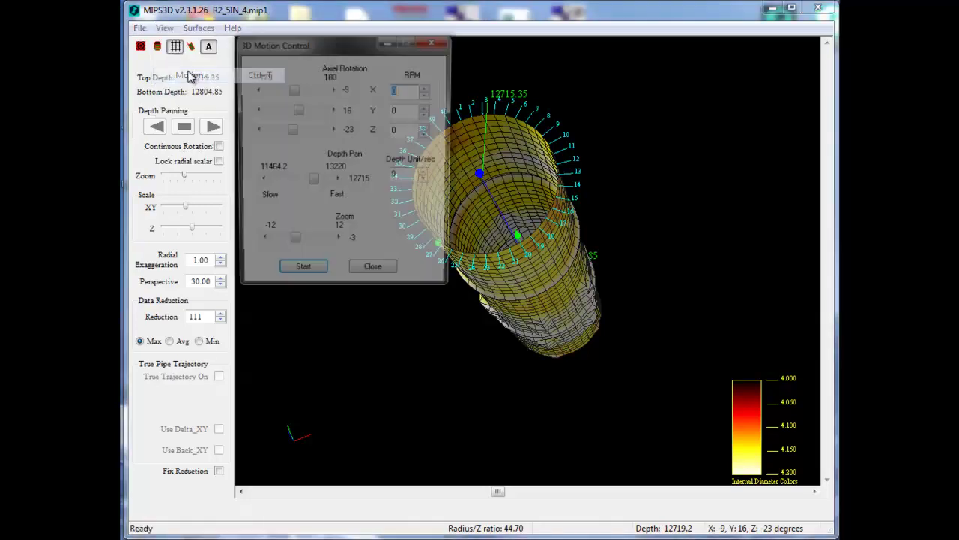
pyautogui.moveTo(331, 45); pyautogui.dragTo(261, 120)
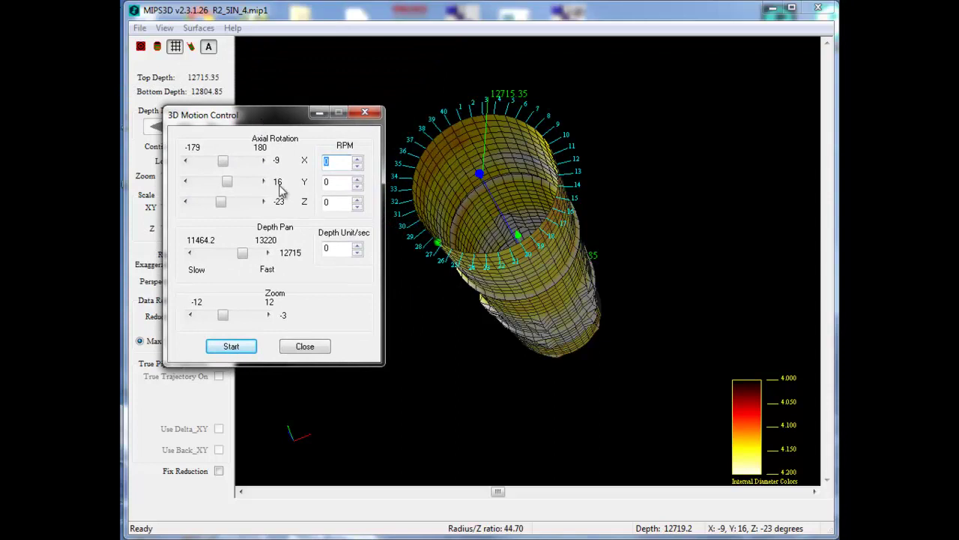
pyautogui.click(358, 199)
pyautogui.click(358, 200)
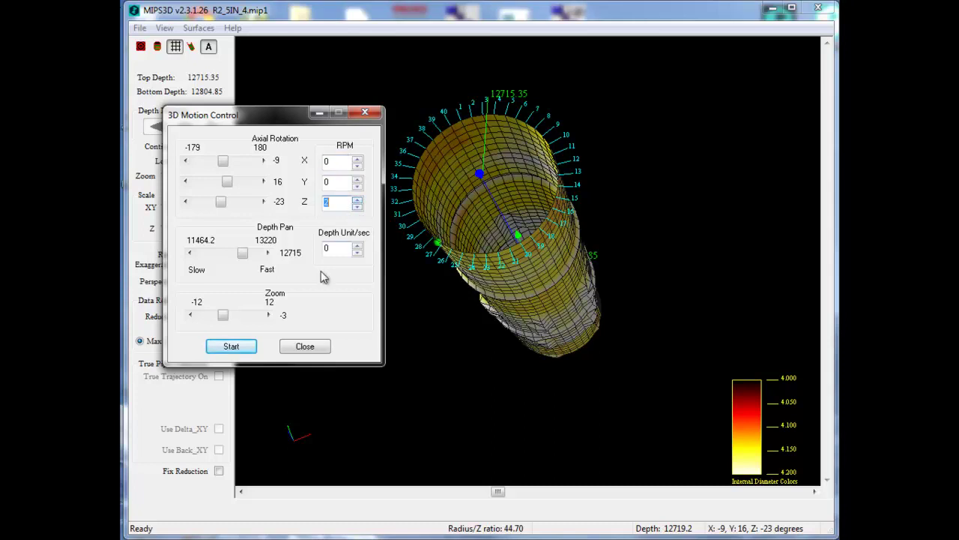
pyautogui.click(239, 348)
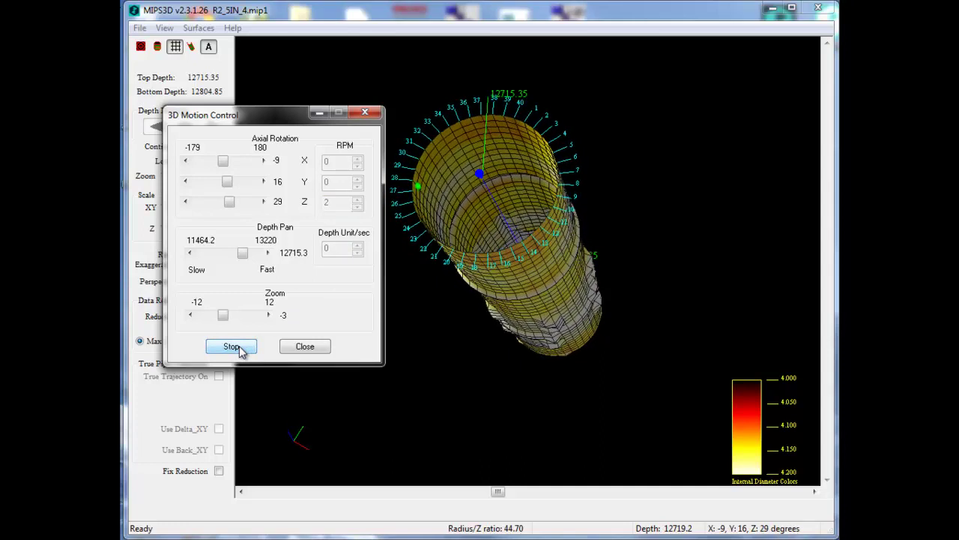
pyautogui.click(239, 351)
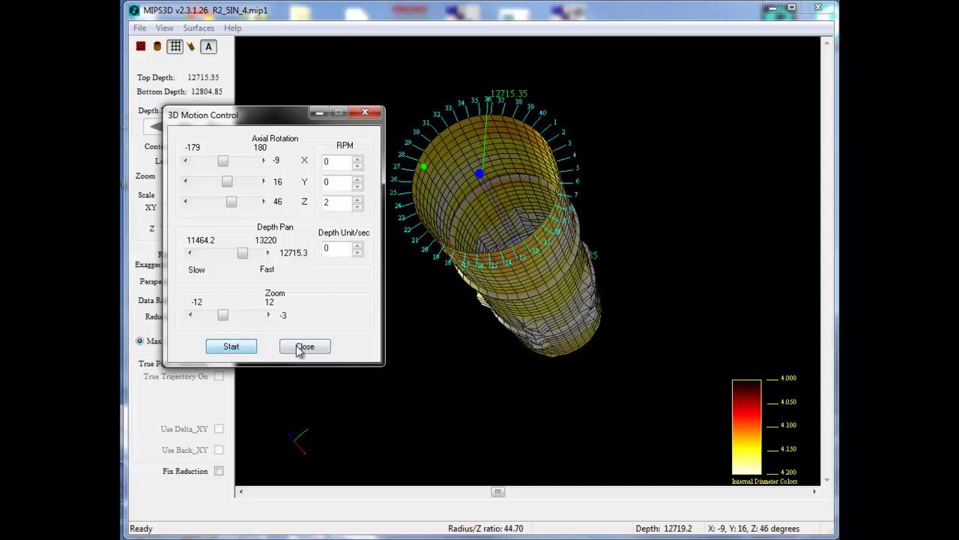
pyautogui.click(299, 347)
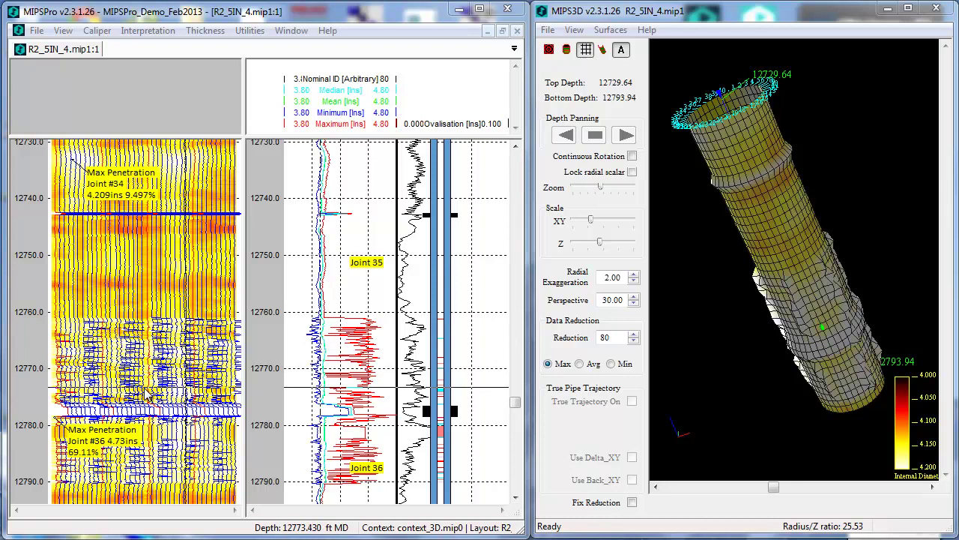
# Zoom the caliper log to the interval from about 12773 to 12780 ft and restore the previous depth range
pyautogui.click(151, 426)
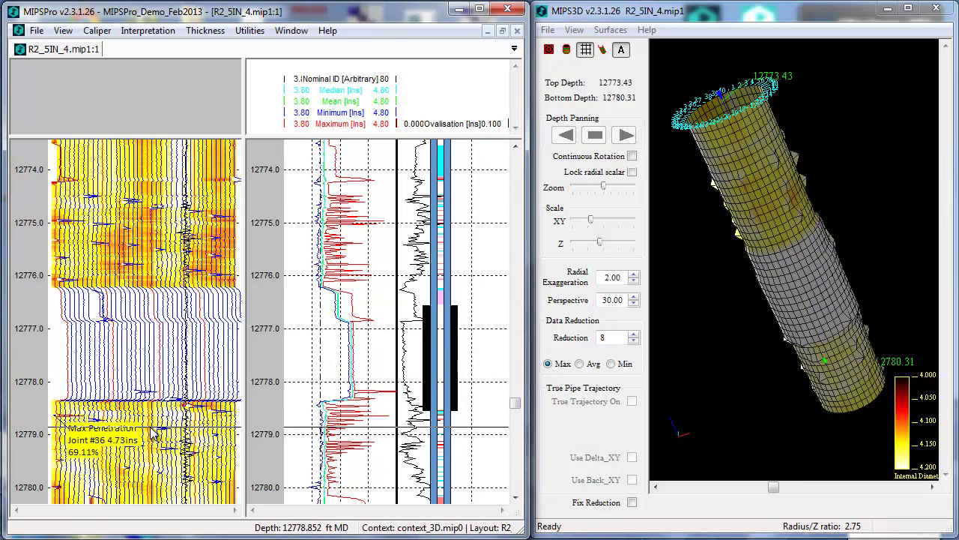
pyautogui.rightClick(133, 275)
pyautogui.click(181, 290)
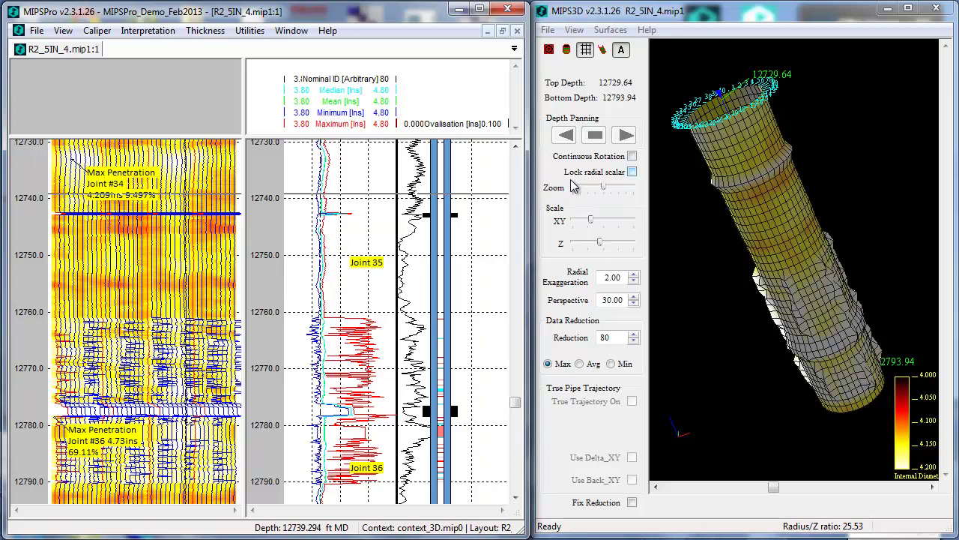
# Run the 3D motion control with a depth pan of 0.5 depth units per second, stop it and close the dialog
pyautogui.click(574, 32)
pyautogui.click(600, 80)
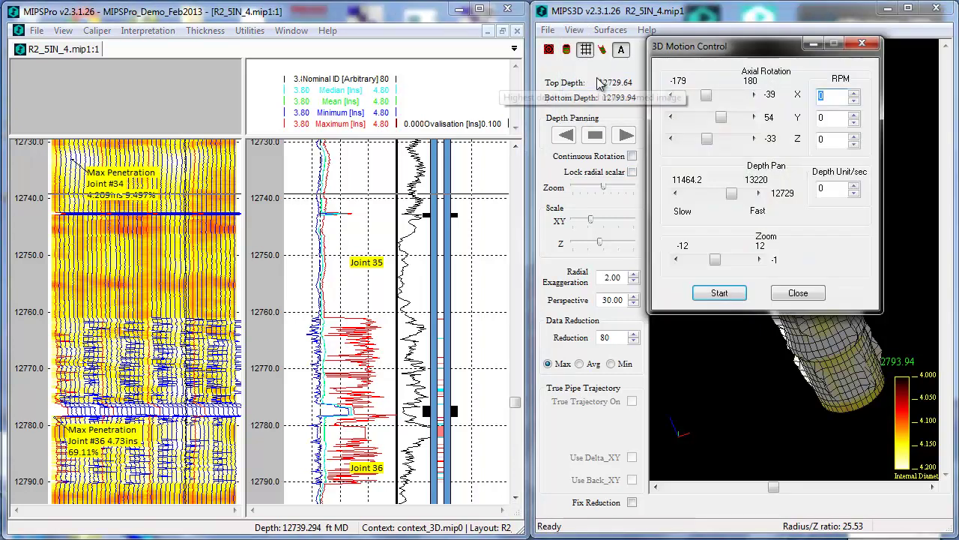
pyautogui.moveTo(681, 45); pyautogui.dragTo(478, 139)
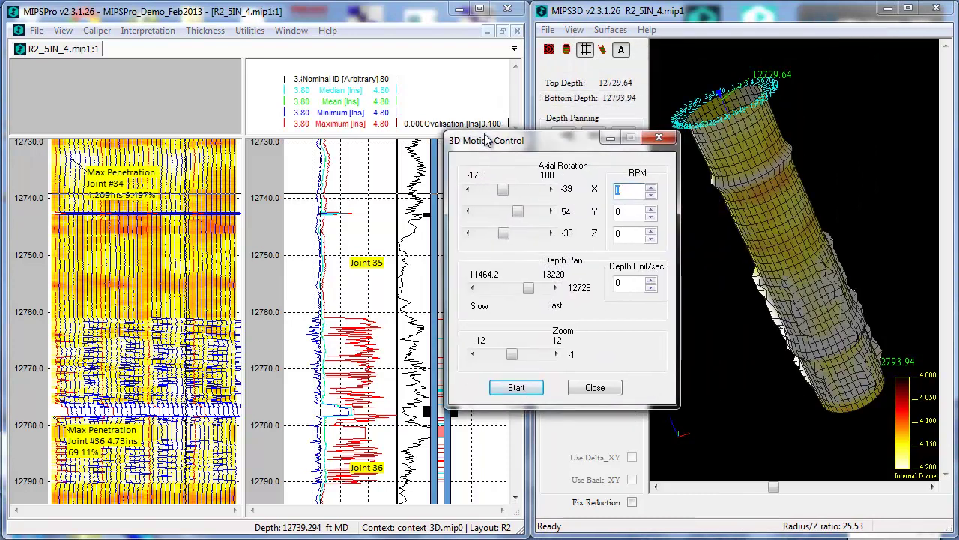
pyautogui.click(628, 283)
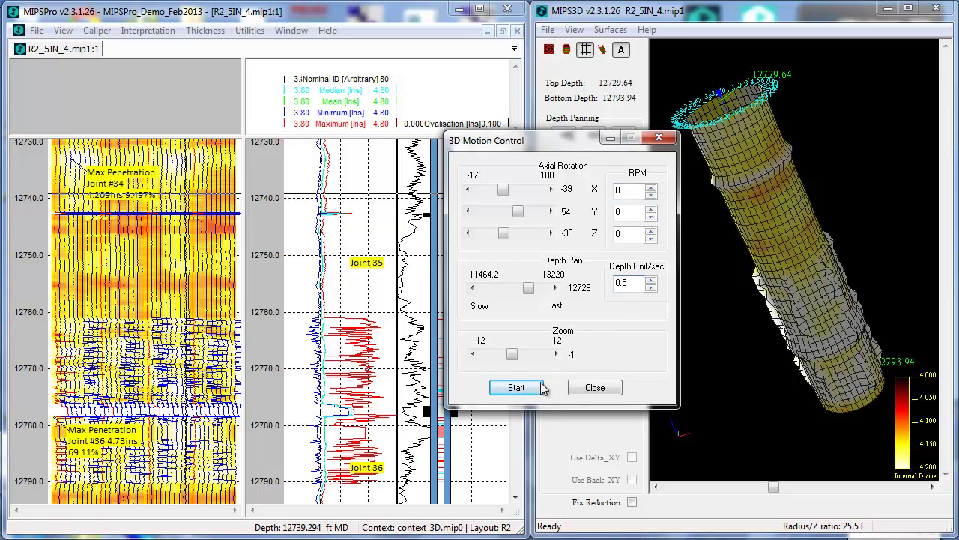
pyautogui.click(516, 387)
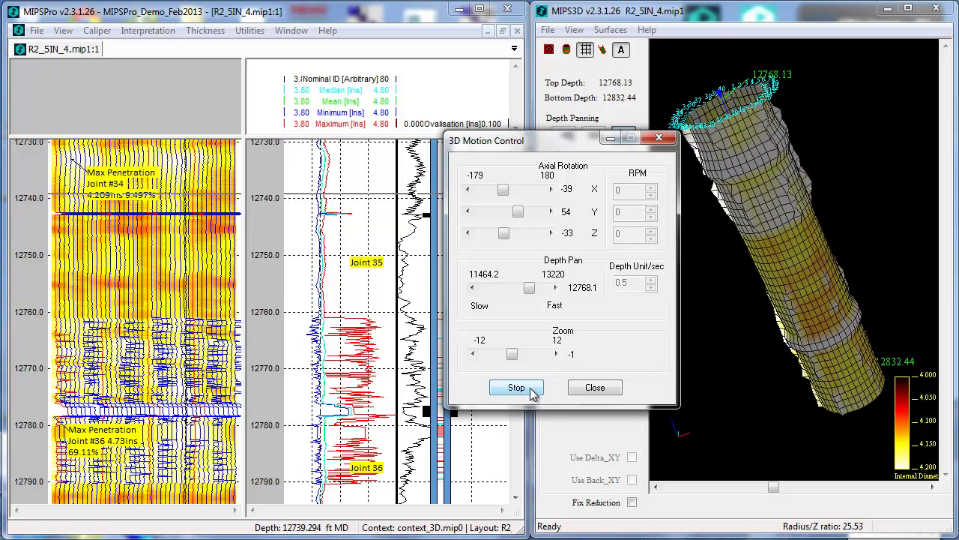
pyautogui.click(517, 387)
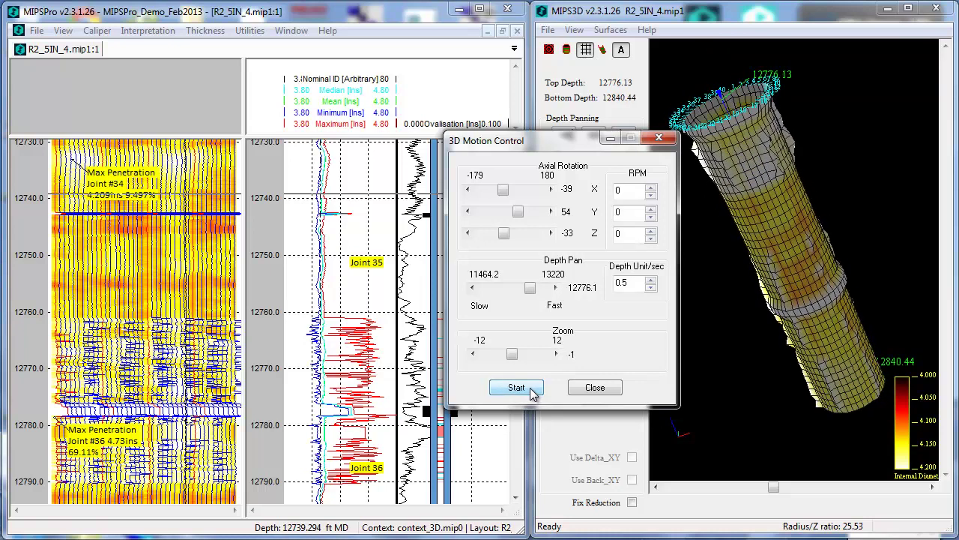
pyautogui.click(595, 388)
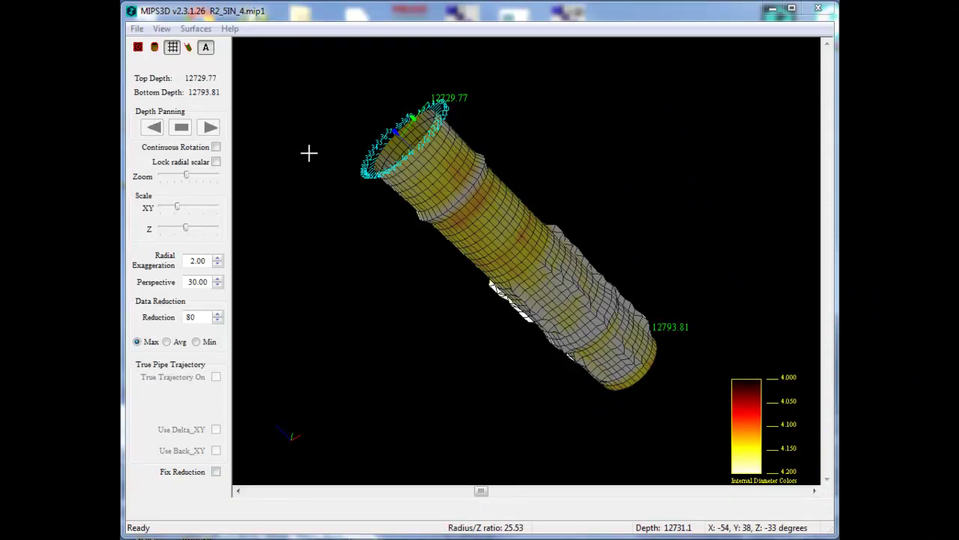
# Try a larger zoom and a larger XY radial scale on the pipe, restoring each to its previous setting
pyautogui.click(203, 178)
pyautogui.click(174, 178)
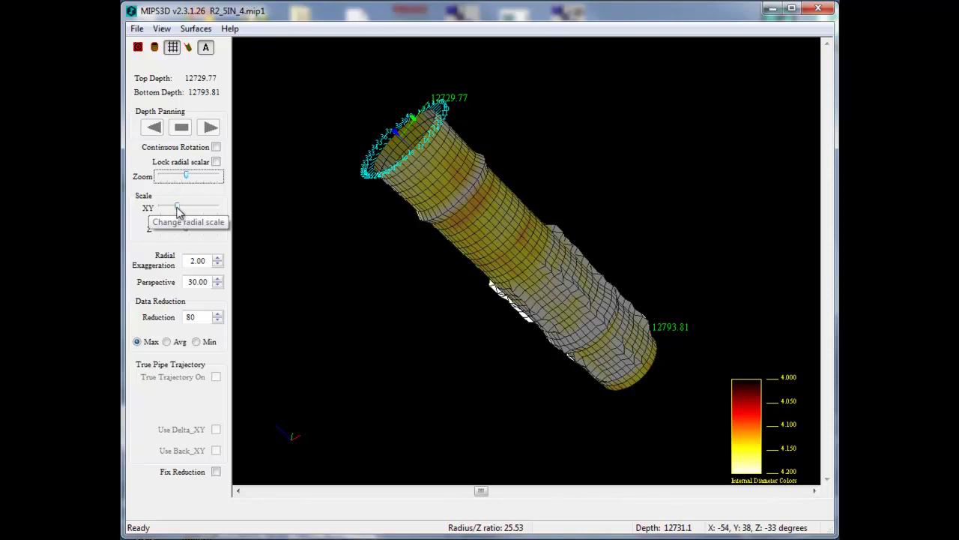
pyautogui.click(190, 210)
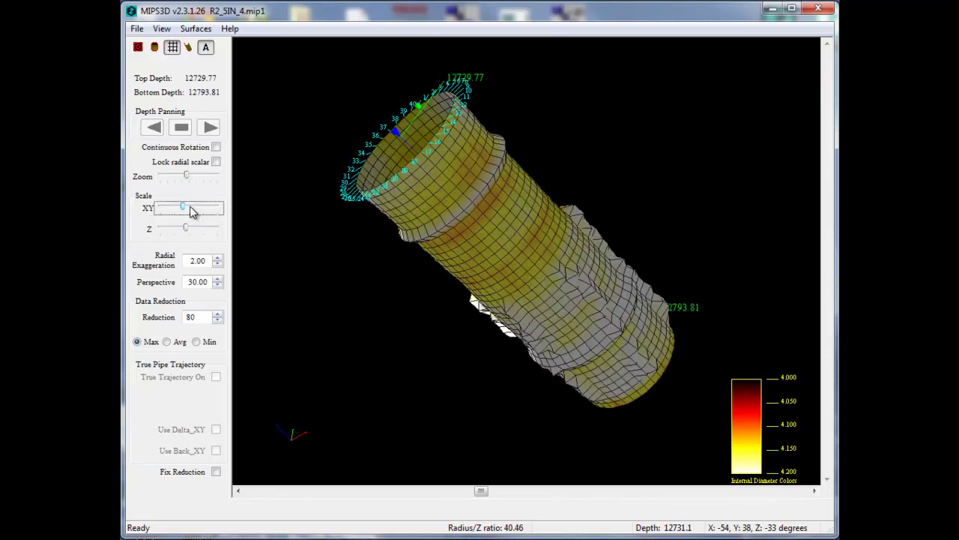
pyautogui.click(189, 210)
pyautogui.click(182, 210)
pyautogui.click(171, 210)
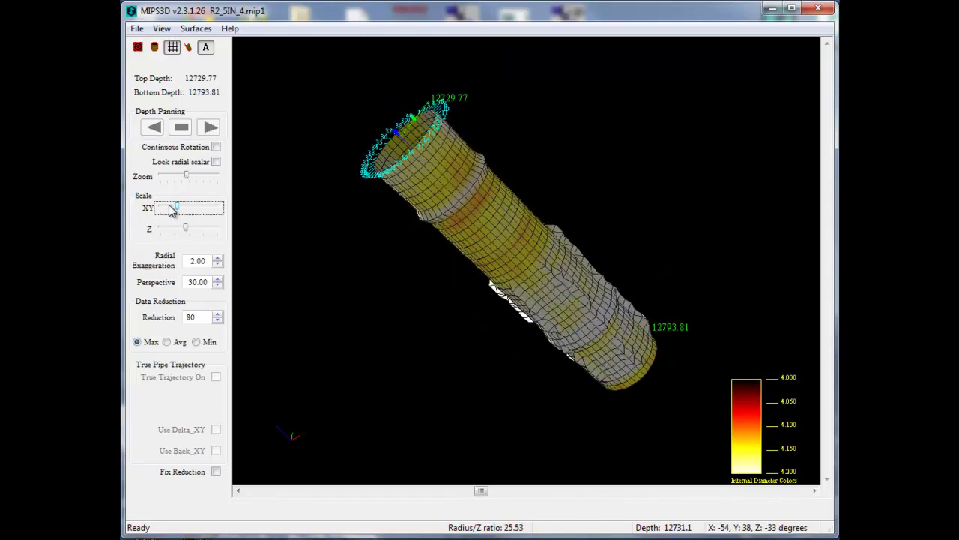
# Try stretching and compressing the pipe's Z scale, returning it to its previous setting each time
pyautogui.click(196, 231)
pyautogui.click(184, 231)
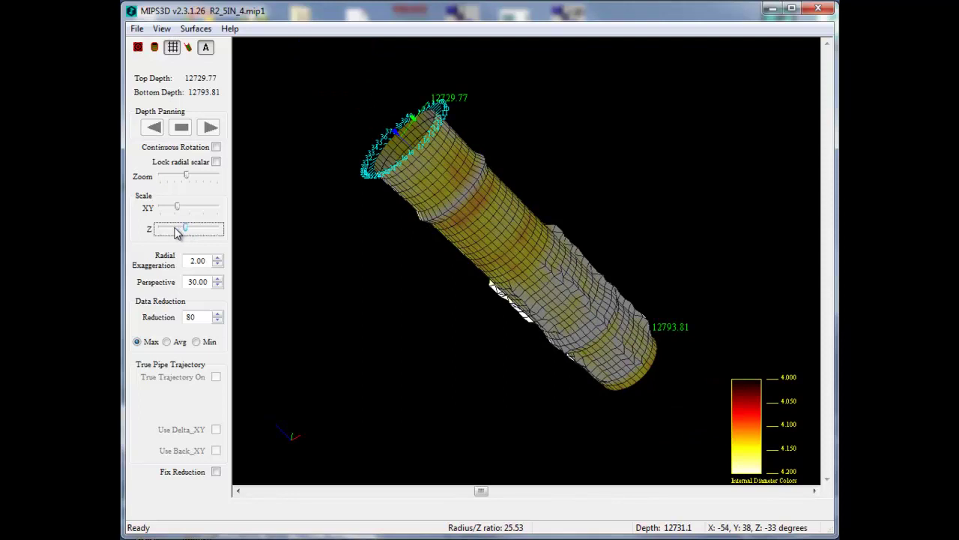
pyautogui.click(176, 232)
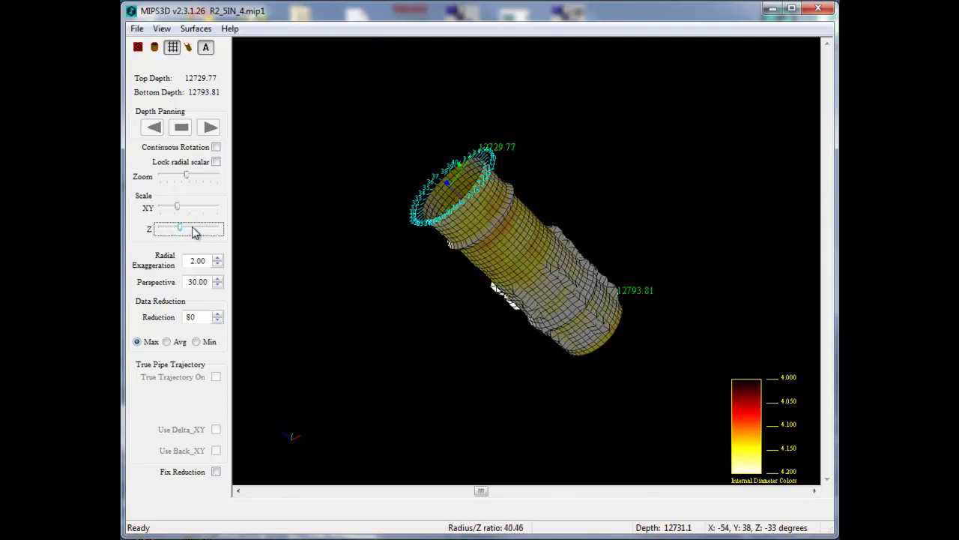
pyautogui.click(193, 232)
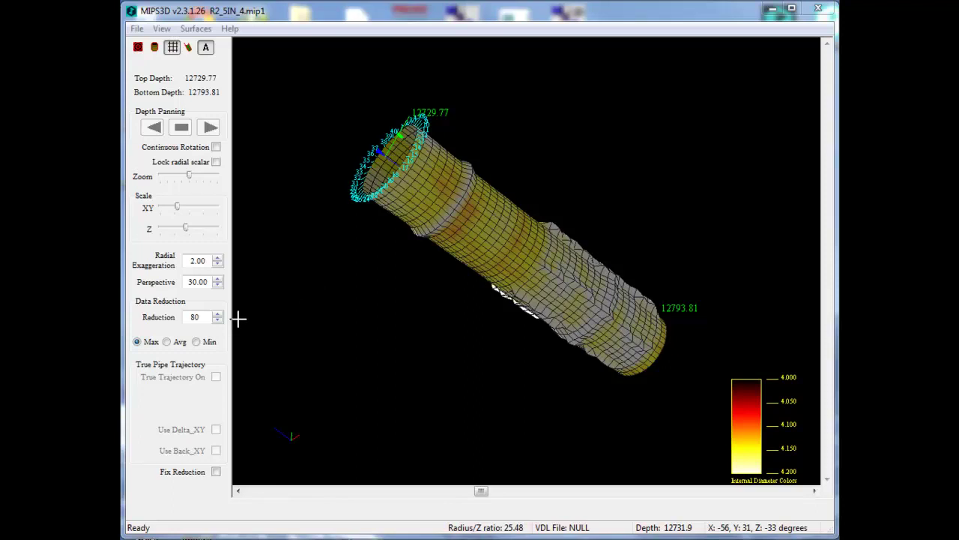
# Set the data reduction of the 3D pipe to 40
pyautogui.doubleClick(194, 317)
pyautogui.write('40')
pyautogui.press('Return')
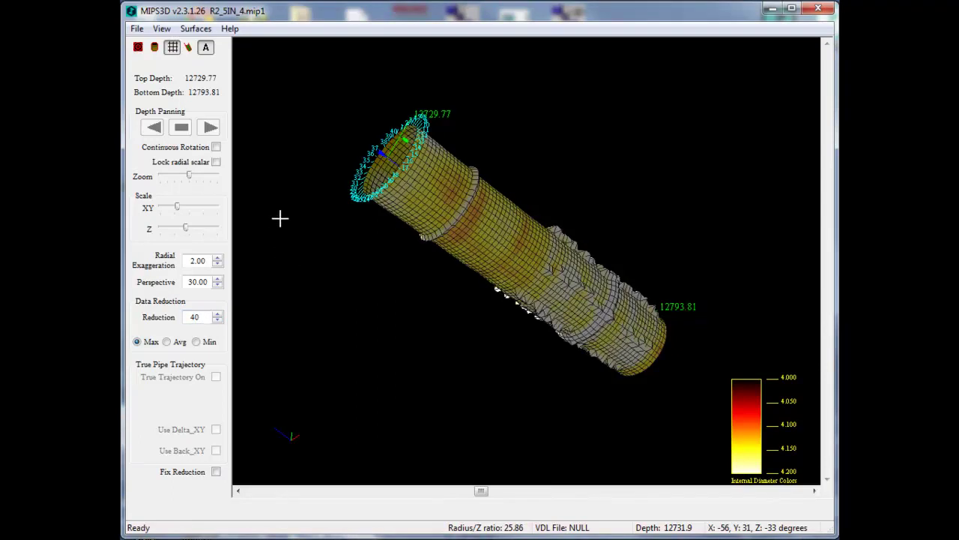
# Hide the pipe's wire-frame and fix the data reduction at 1
pyautogui.click(173, 49)
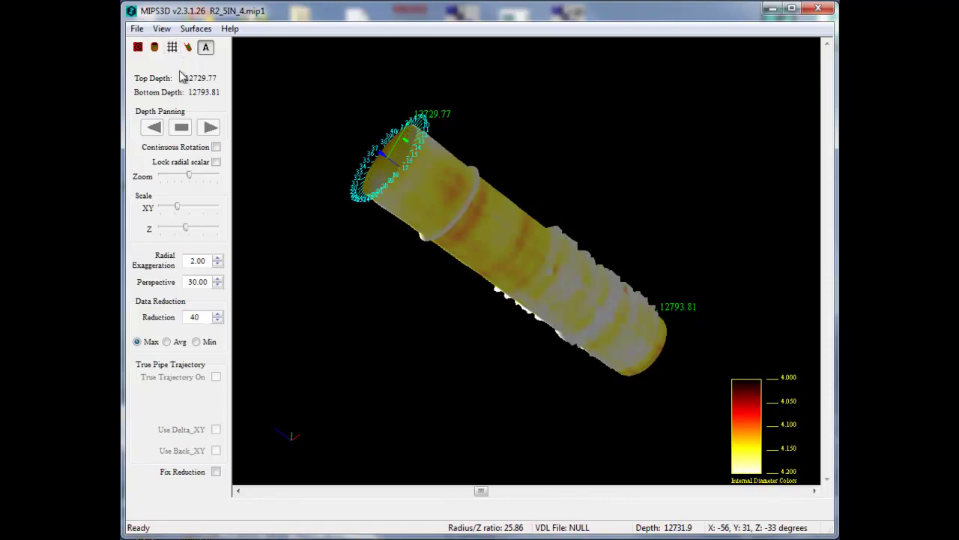
pyautogui.doubleClick(197, 317)
pyautogui.write('1')
pyautogui.press('Return')
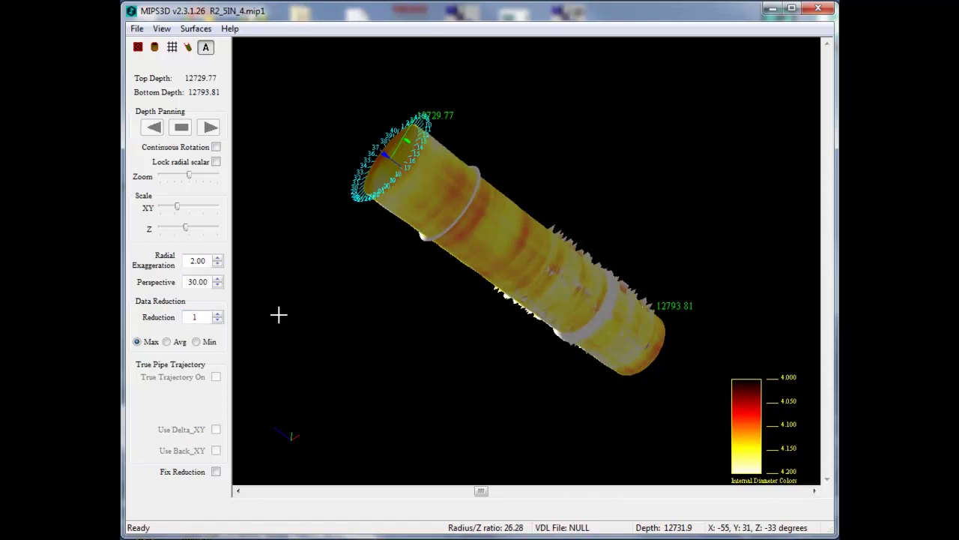
pyautogui.click(215, 473)
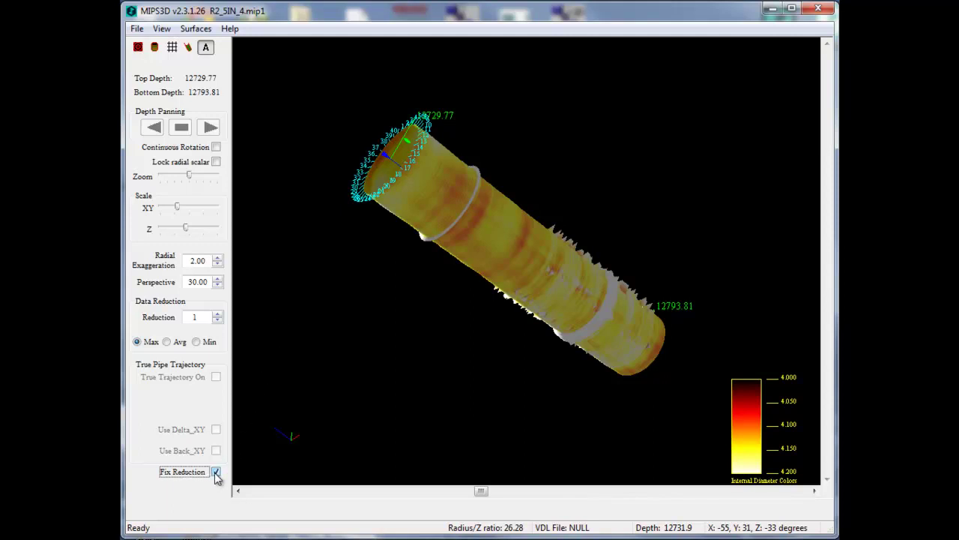
# Show the wire-frame again and switch the pipe to Solid Surface rendering
pyautogui.click(172, 46)
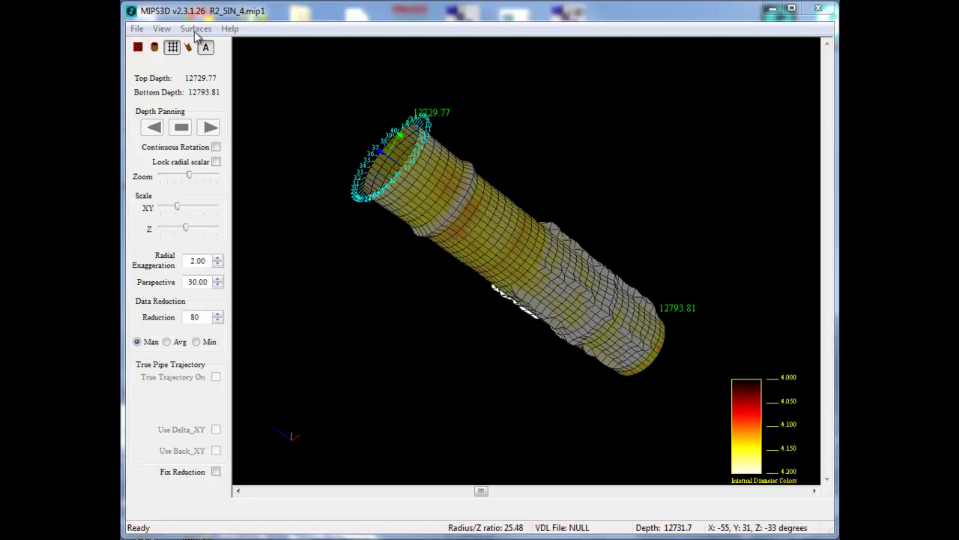
pyautogui.click(194, 30)
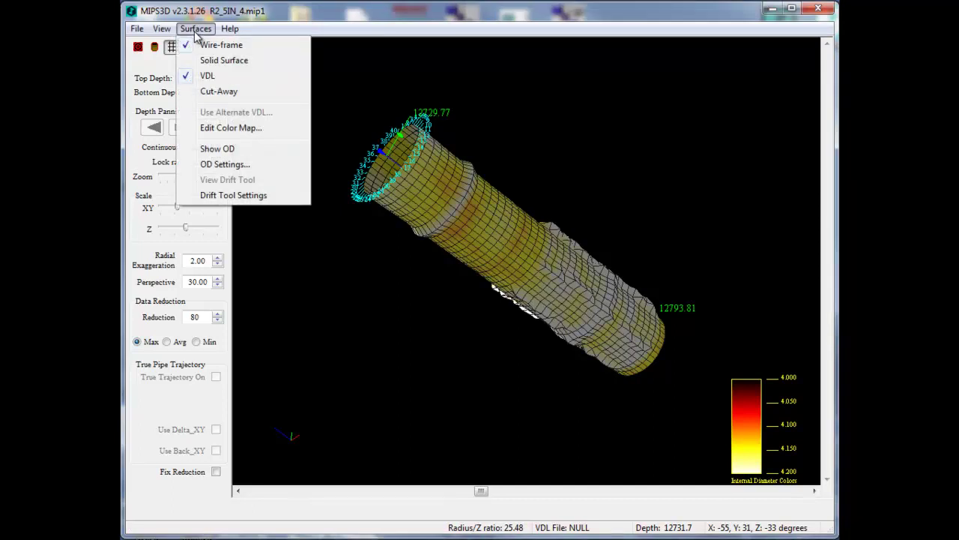
pyautogui.click(221, 61)
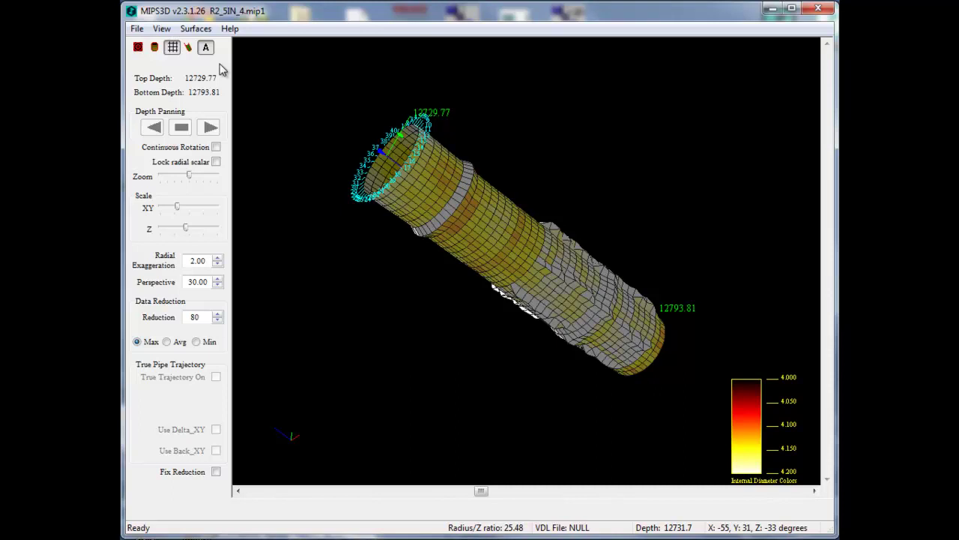
# Render the 3D pipe with the VDL surface, turning VDL off and on again to compare it with the bare wire-frame
pyautogui.click(195, 28)
pyautogui.click(210, 77)
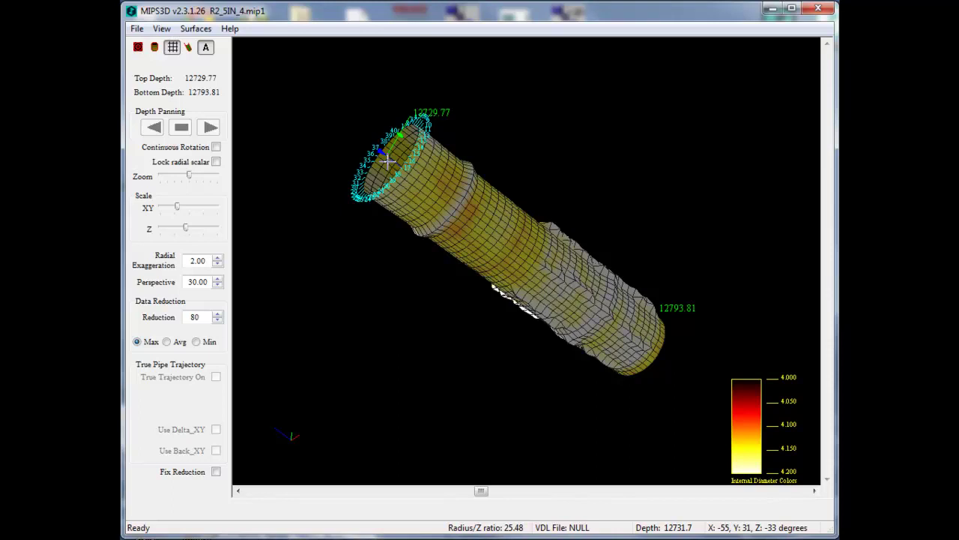
pyautogui.click(200, 30)
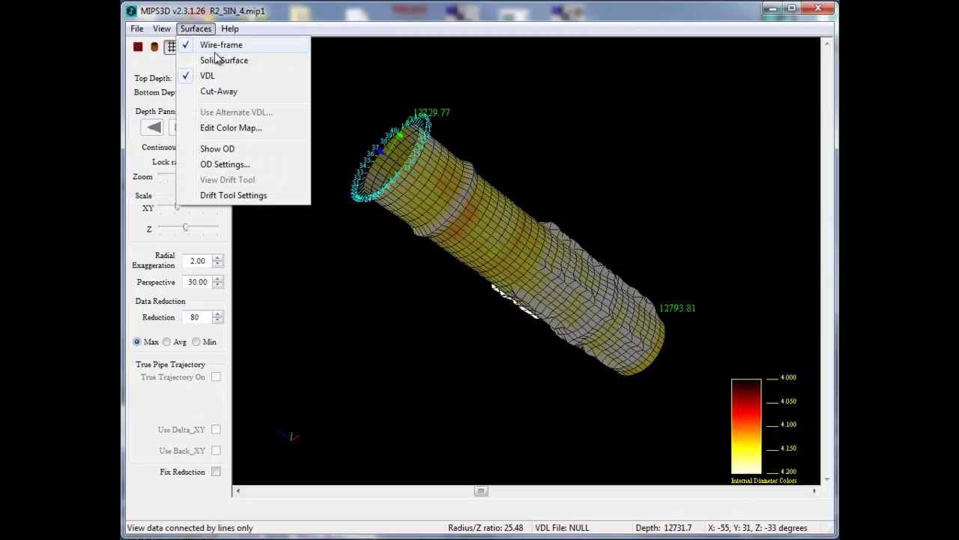
pyautogui.click(210, 77)
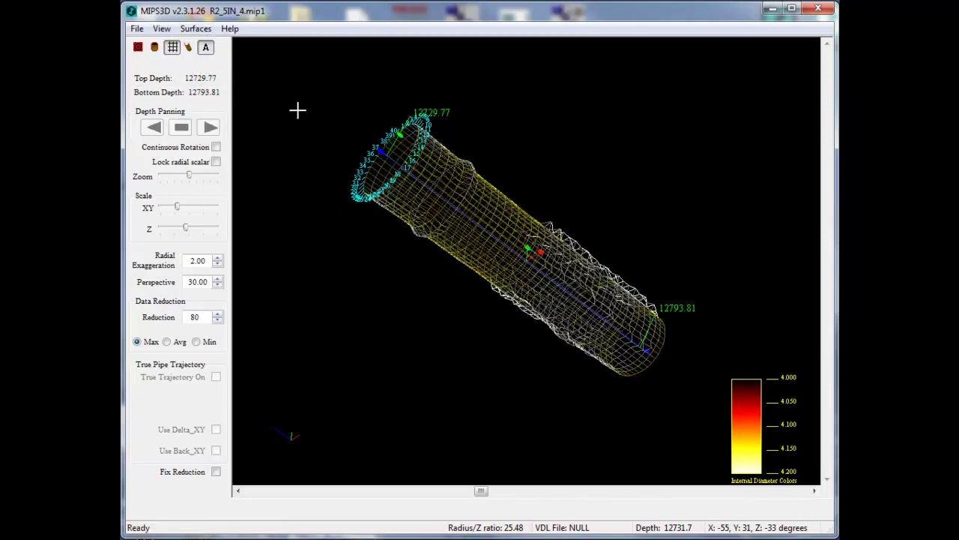
pyautogui.click(189, 28)
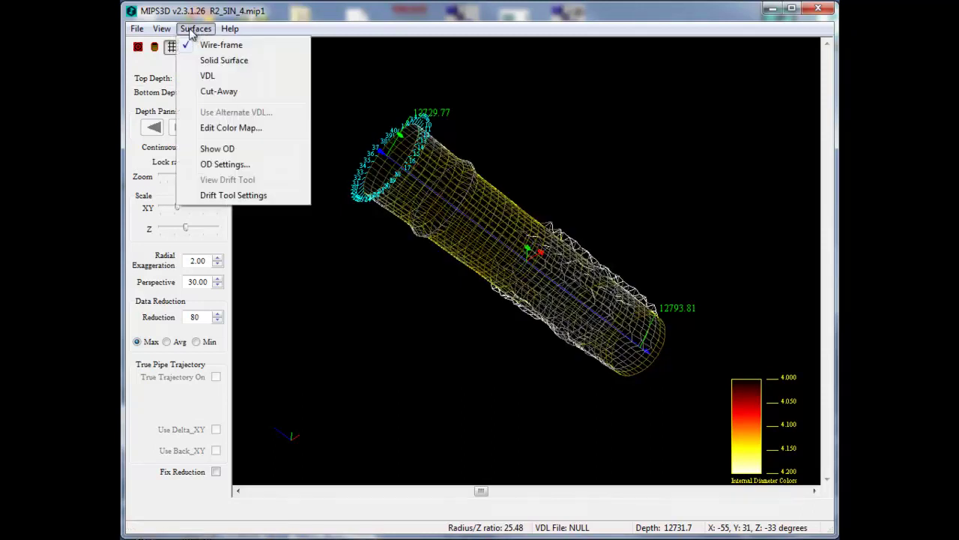
pyautogui.click(197, 77)
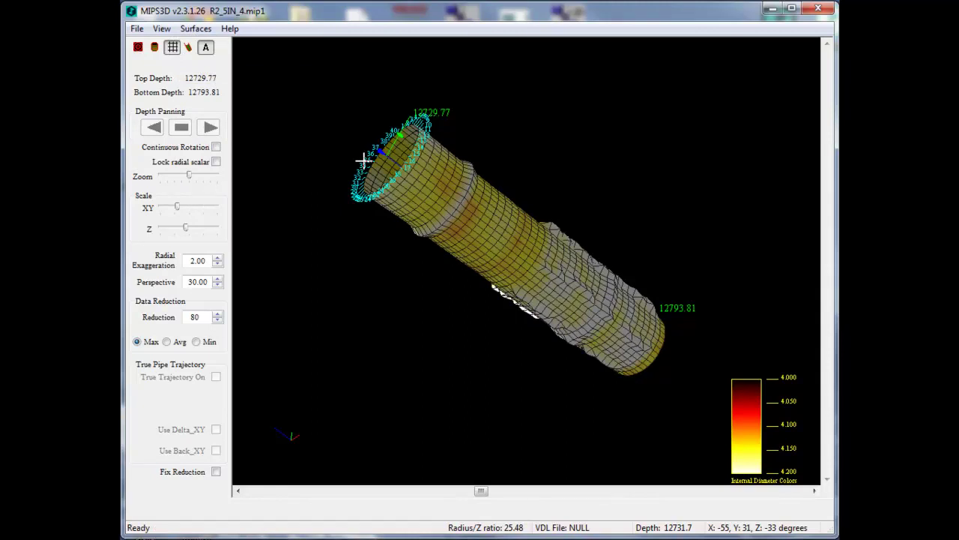
# Display the pipe in Cut-Away mode and rotate it to expose the interior
pyautogui.click(196, 29)
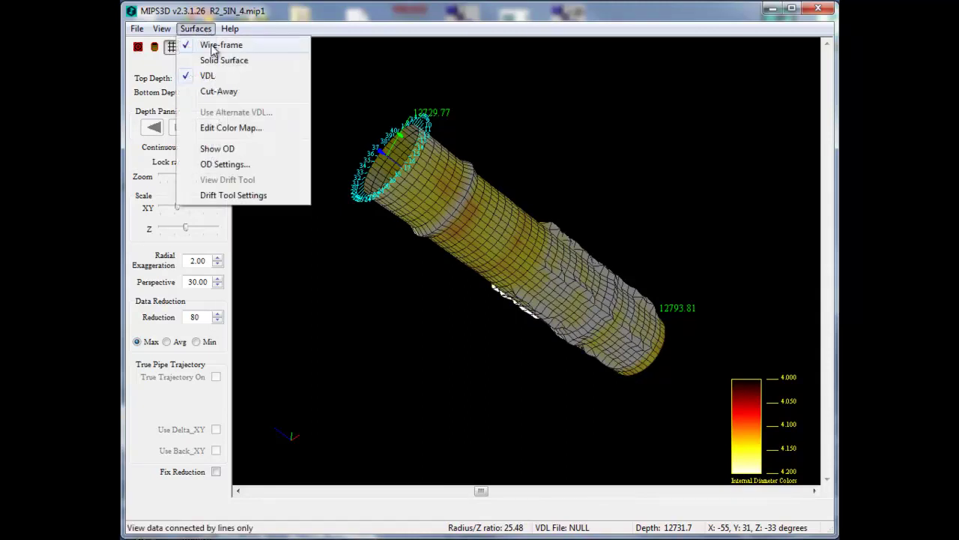
pyautogui.click(225, 91)
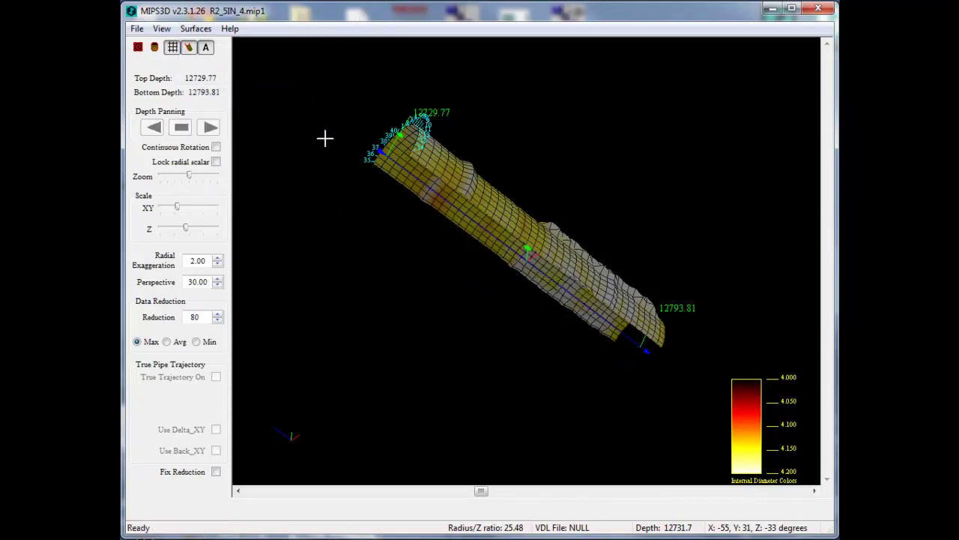
pyautogui.moveTo(326, 144); pyautogui.dragTo(347, 100)
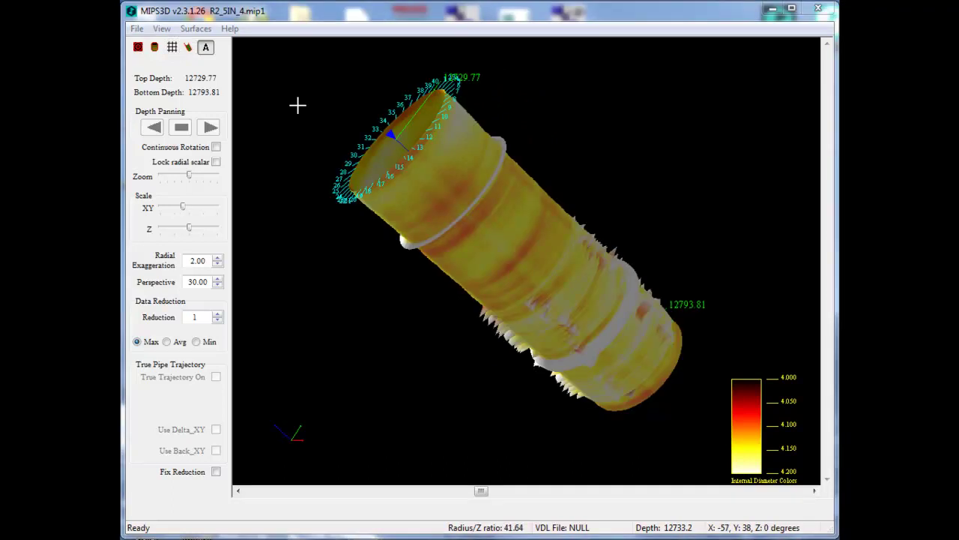
# Turn the pipe to a straight end-on view and set the perspective to 85
pyautogui.moveTo(297, 105); pyautogui.dragTo(392, 177)
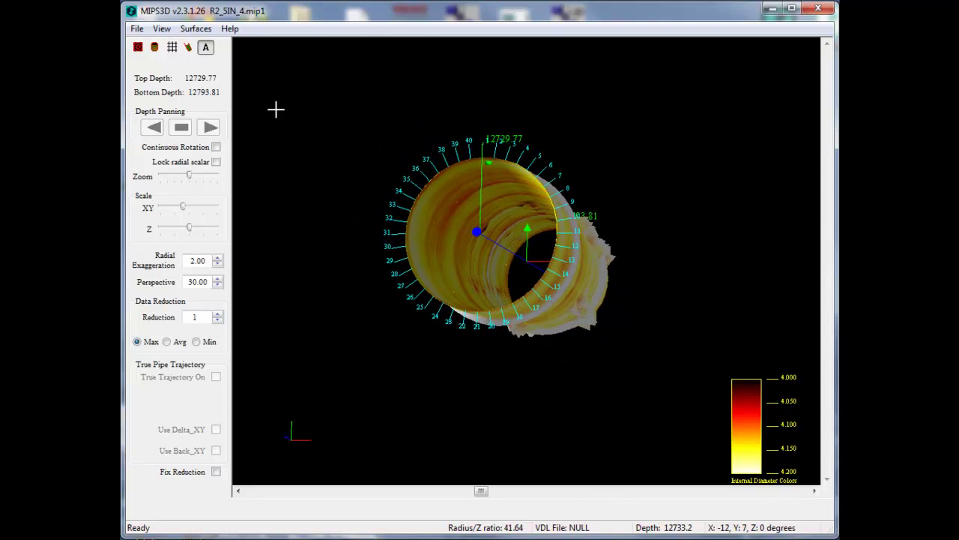
pyautogui.click(139, 48)
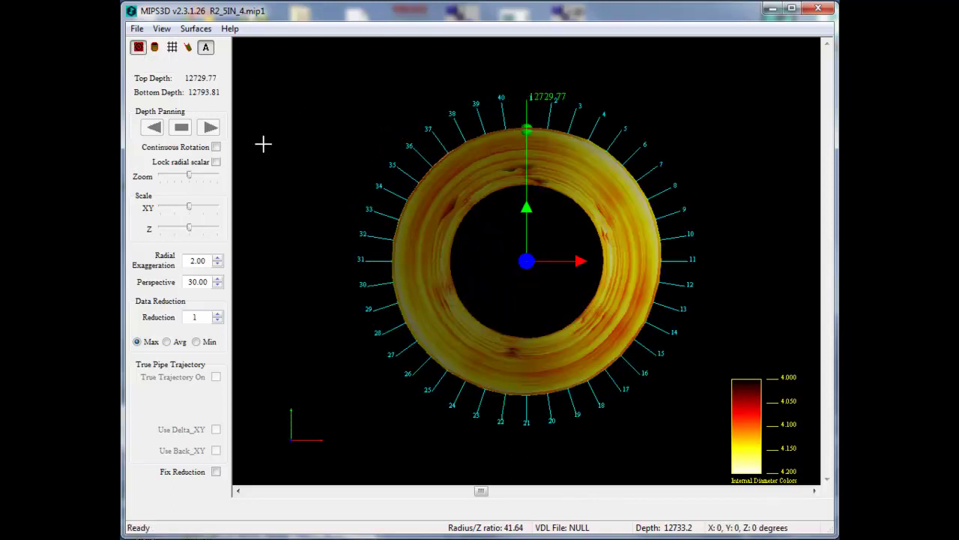
pyautogui.doubleClick(203, 281)
pyautogui.write('85')
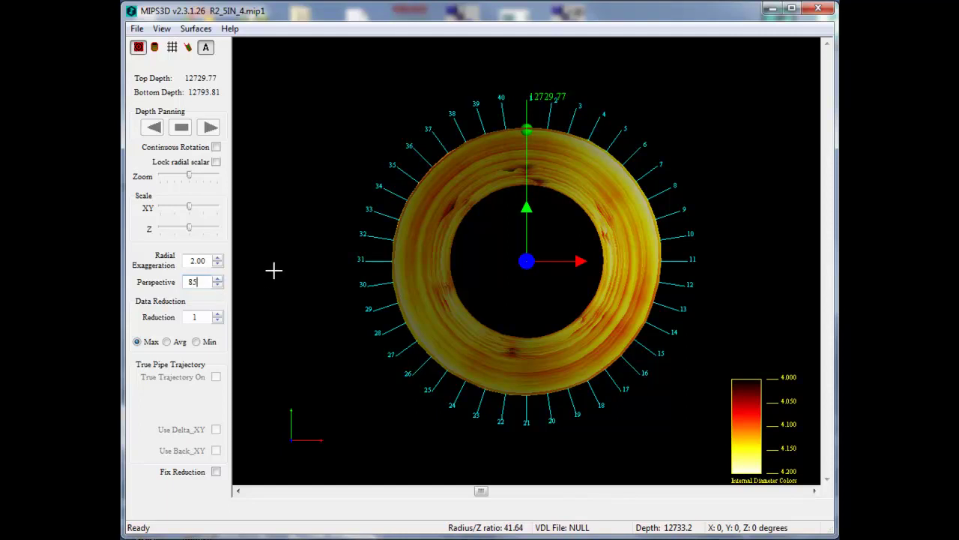
pyautogui.press('Return')
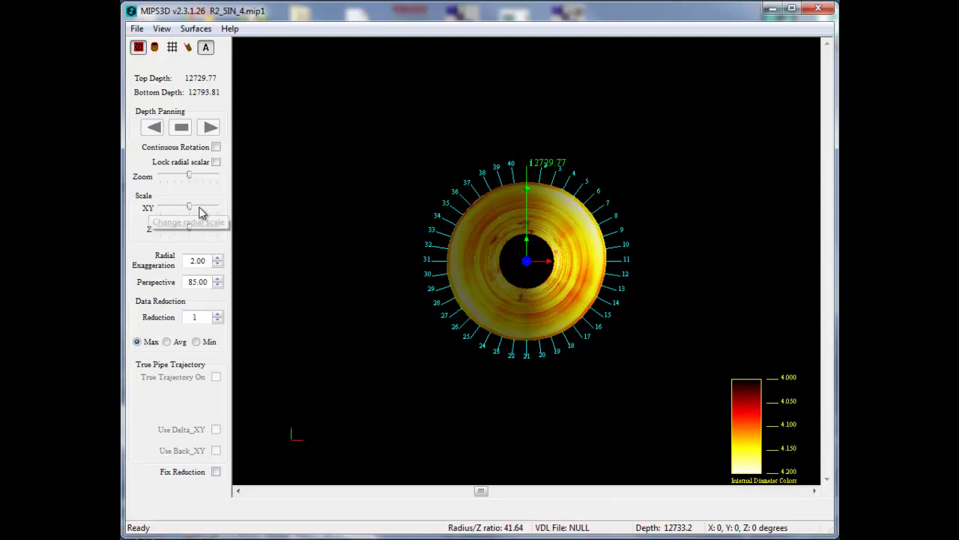
# Try enlarging the pipe's XY scale in the end-on view and return it to its previous setting
pyautogui.click(199, 207)
pyautogui.click(204, 208)
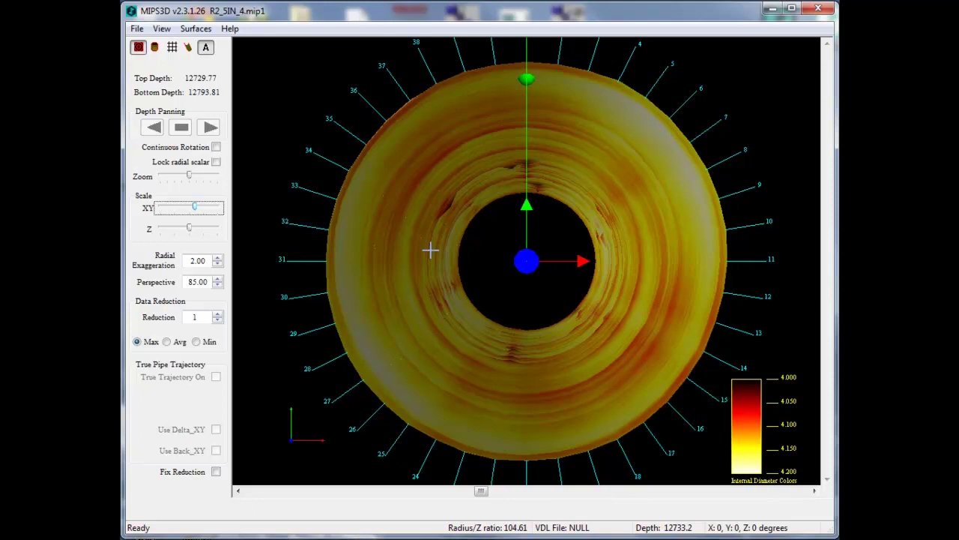
pyautogui.click(188, 207)
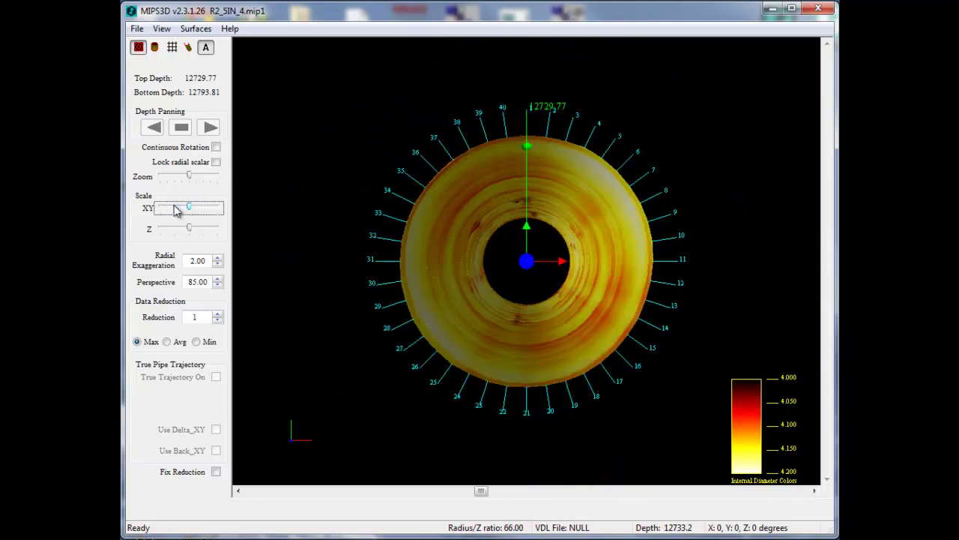
pyautogui.click(175, 210)
# Set the perspective to 30 and rotate the pipe back to an oblique view
pyautogui.doubleClick(199, 281)
pyautogui.write('30')
pyautogui.press('Return')
pyautogui.moveTo(459, 301); pyautogui.dragTo(410, 250)
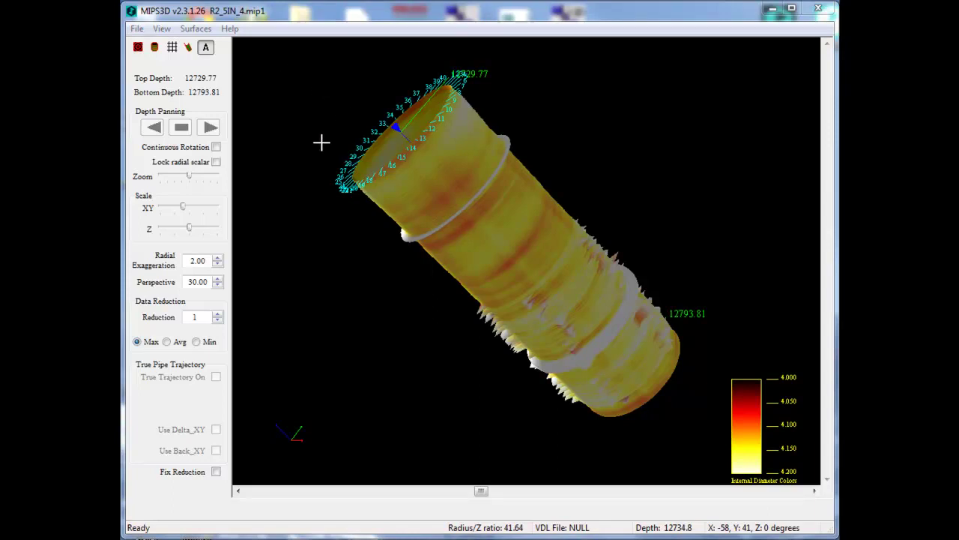
# Change the screen background color of the 3D view to dark navy blue in the 3D settings
pyautogui.click(138, 30)
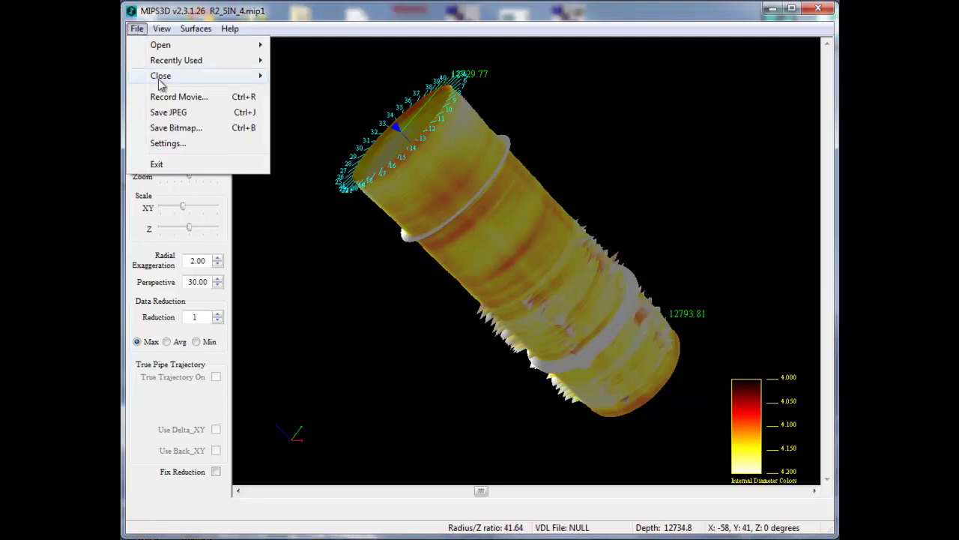
pyautogui.click(177, 144)
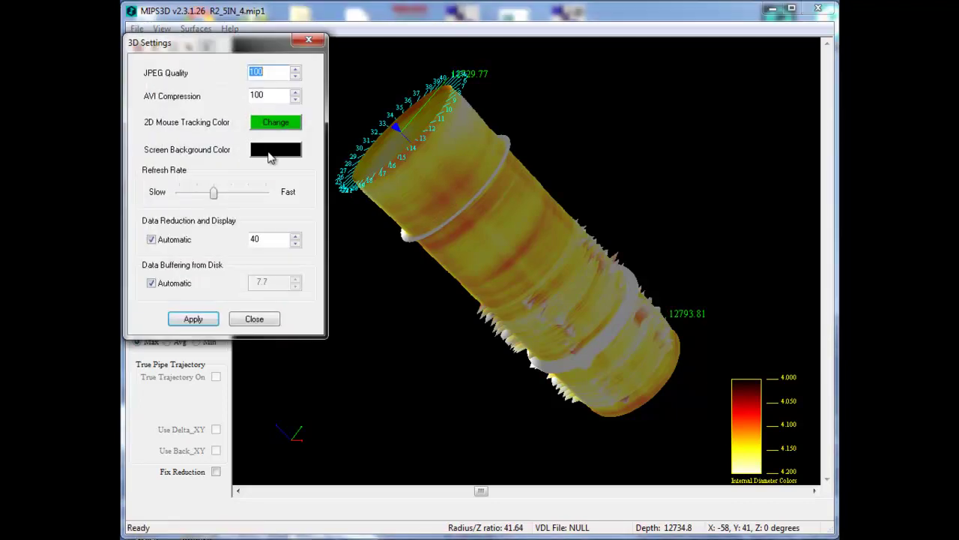
pyautogui.click(271, 154)
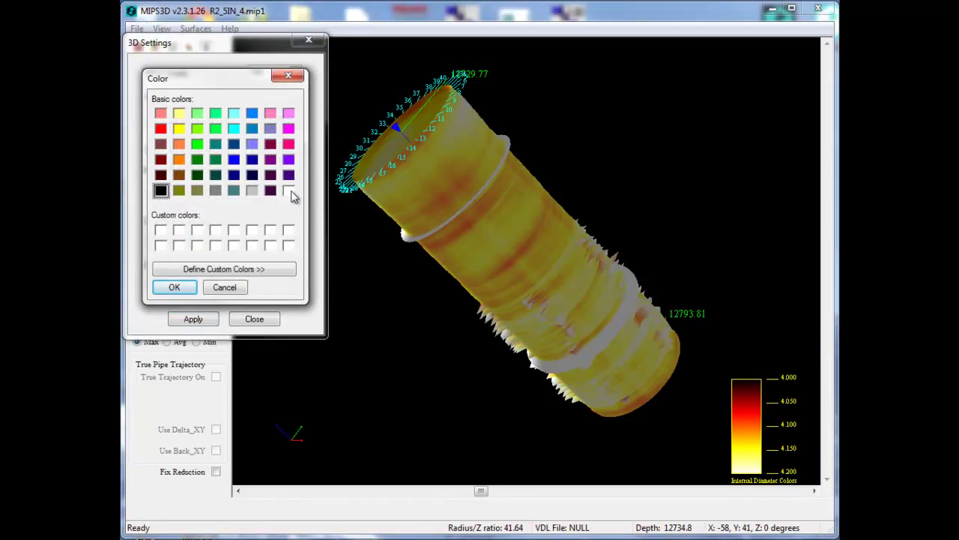
pyautogui.click(252, 174)
pyautogui.click(177, 286)
pyautogui.click(194, 321)
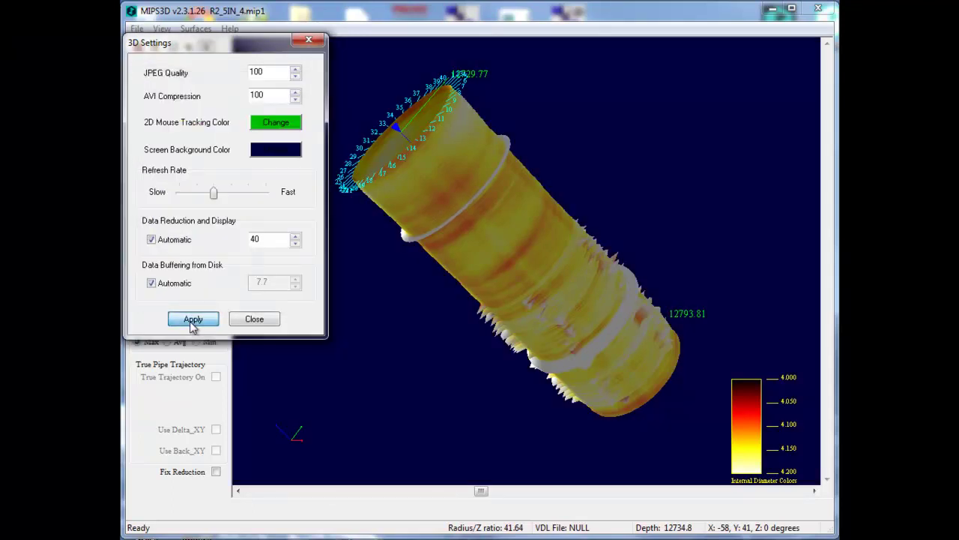
pyautogui.click(254, 319)
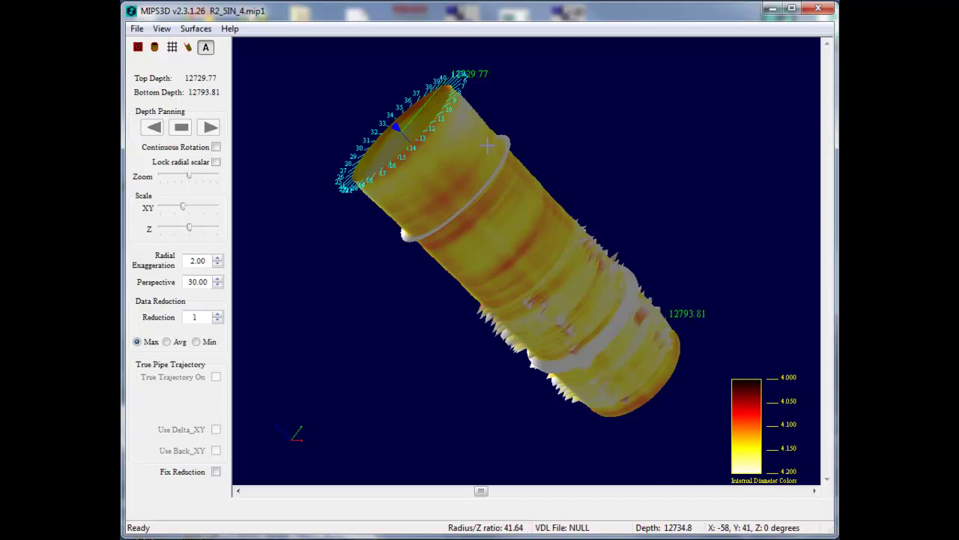
# Set the annotation's arm display to Radii Values and enable the intermediate depths
pyautogui.click(162, 29)
pyautogui.click(194, 91)
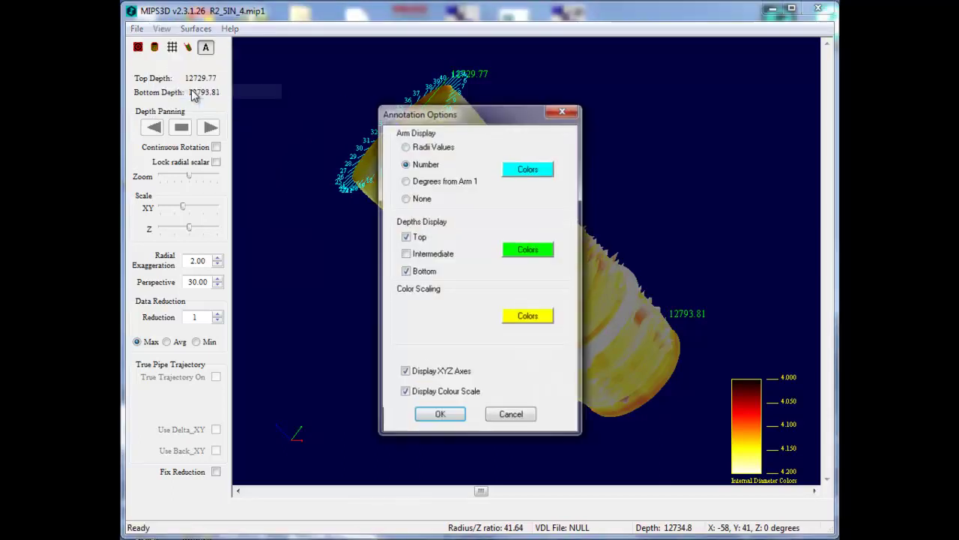
pyautogui.moveTo(484, 116)
pyautogui.mouseDown()
pyautogui.moveTo(378, 205)
pyautogui.moveTo(268, 203)
pyautogui.moveTo(238, 173)
pyautogui.mouseUp()
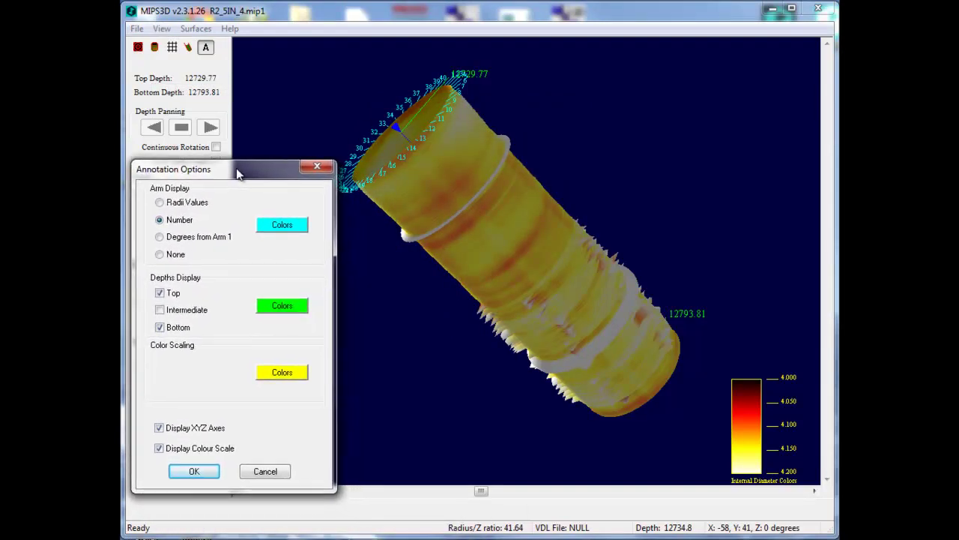
pyautogui.click(189, 205)
pyautogui.click(173, 315)
# Set the arm, depth and color scaling annotation colors to white and accept the annotation options
pyautogui.click(282, 229)
pyautogui.click(281, 225)
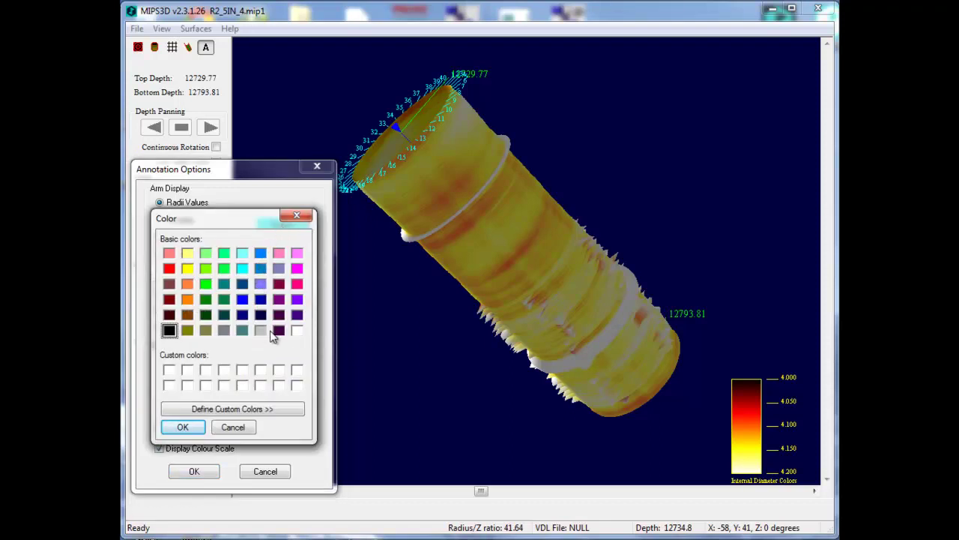
pyautogui.click(297, 330)
pyautogui.click(182, 426)
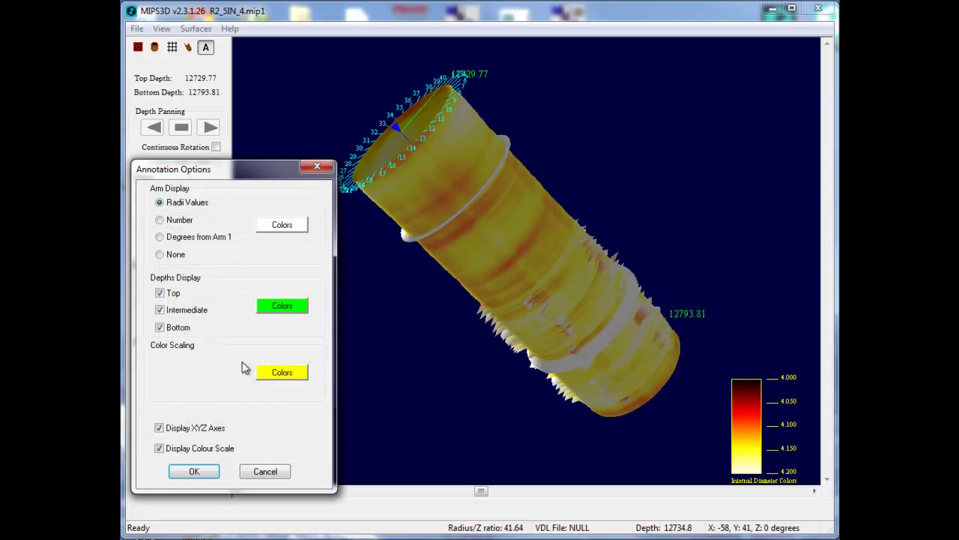
pyautogui.click(272, 313)
pyautogui.click(297, 331)
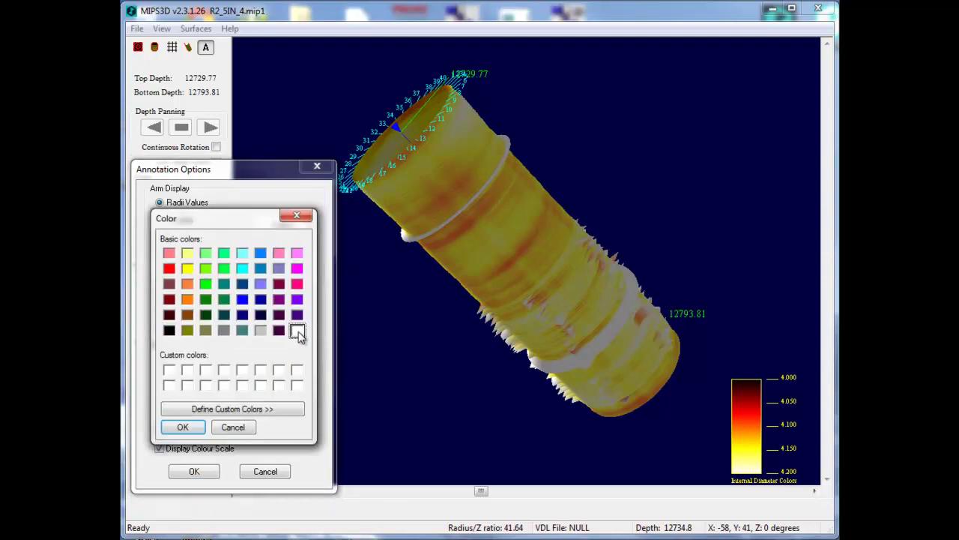
pyautogui.click(182, 426)
pyautogui.click(279, 370)
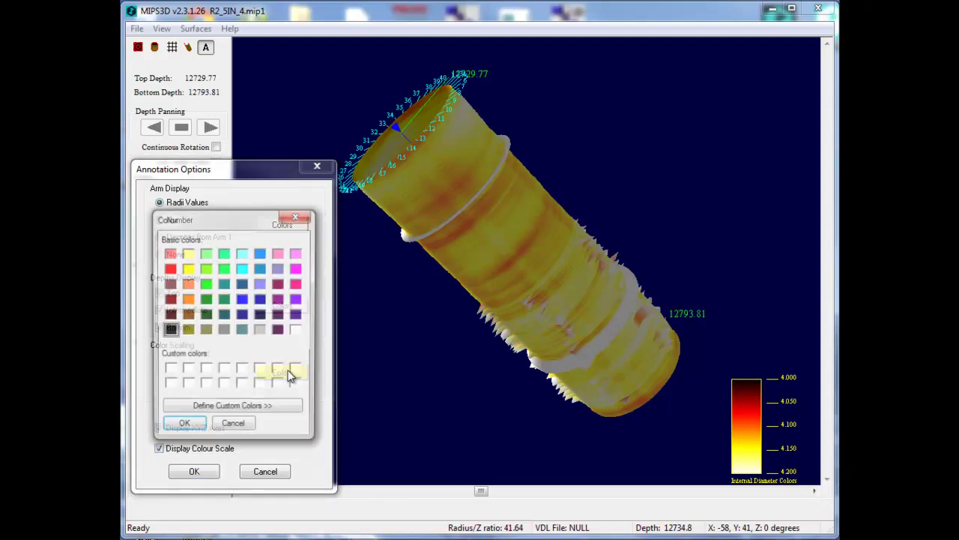
pyautogui.click(297, 330)
pyautogui.click(182, 426)
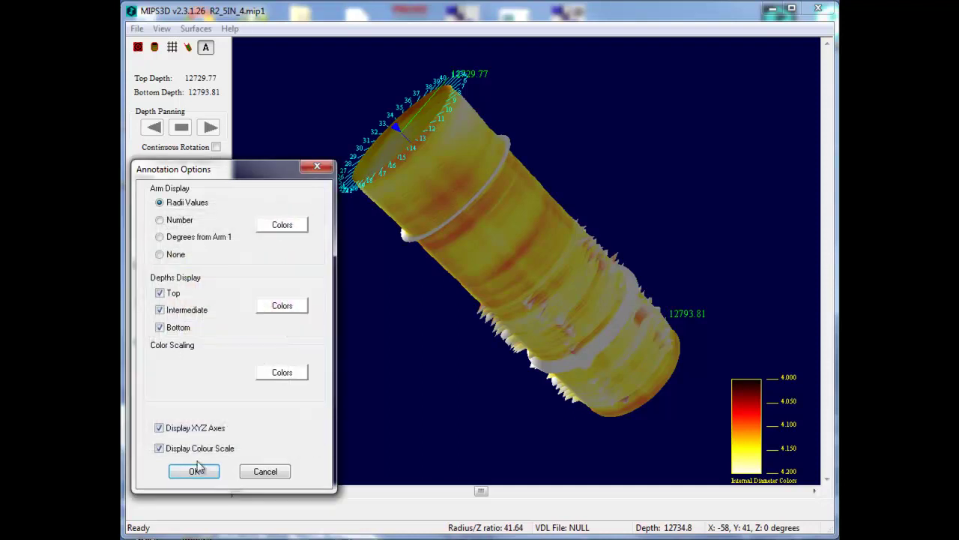
pyautogui.click(195, 472)
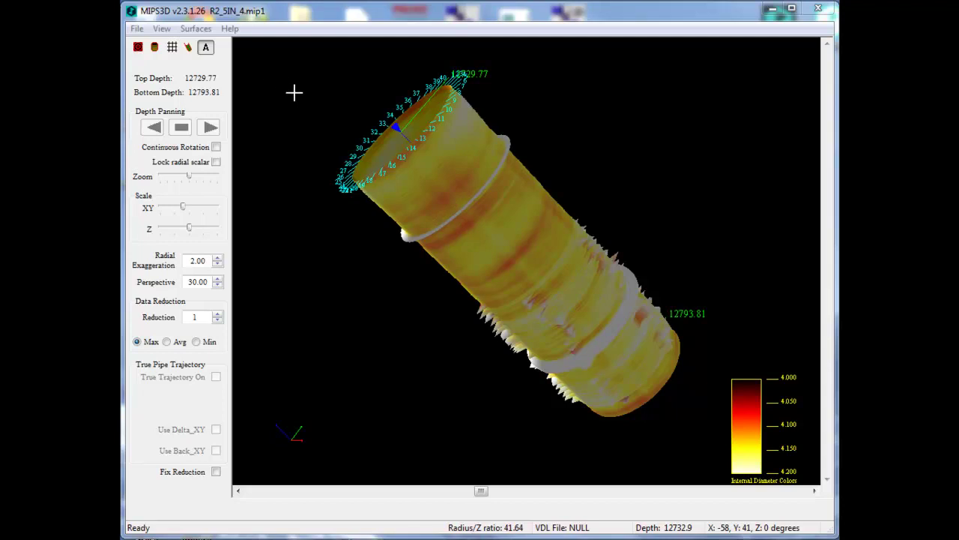
# Open the AVI movie recorder and place its dialog clear of the pipe
pyautogui.click(137, 29)
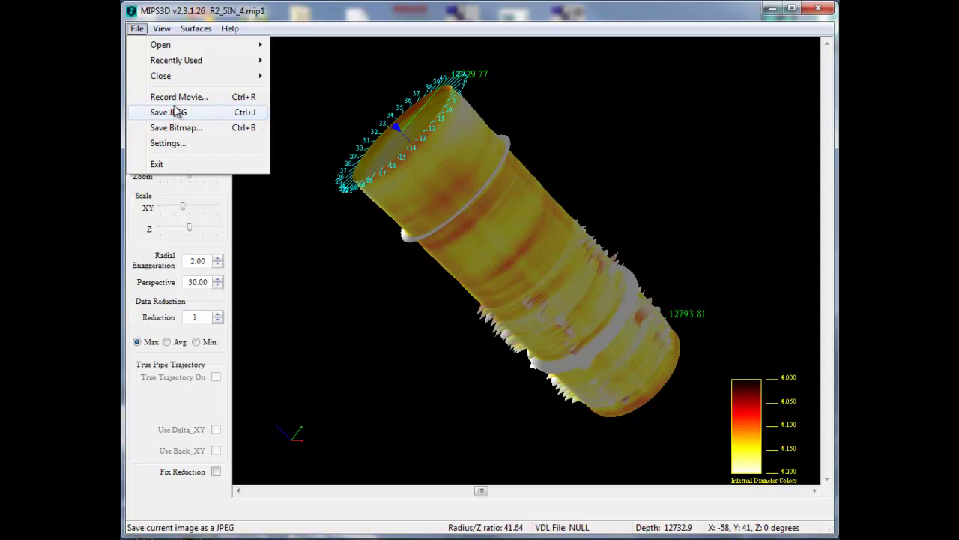
pyautogui.click(174, 98)
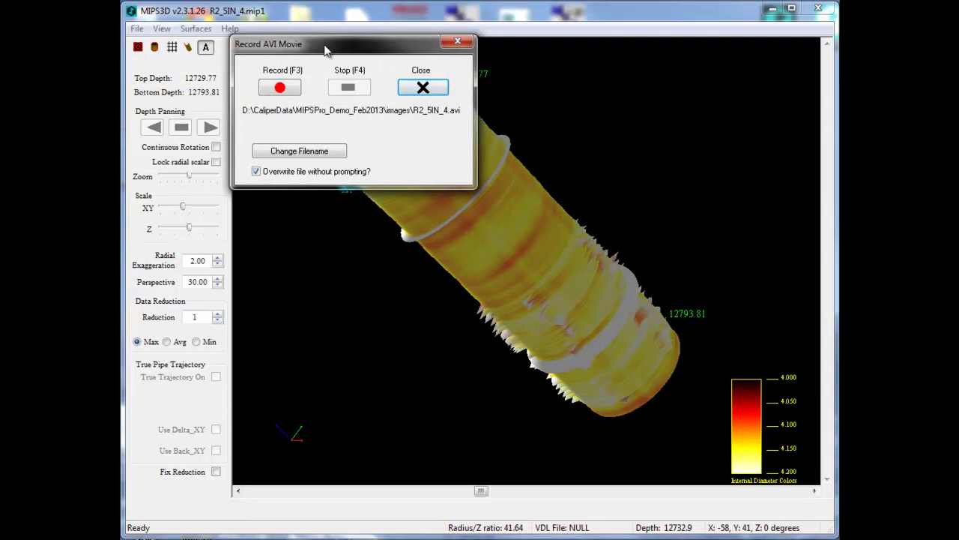
pyautogui.moveTo(326, 50); pyautogui.dragTo(228, 378)
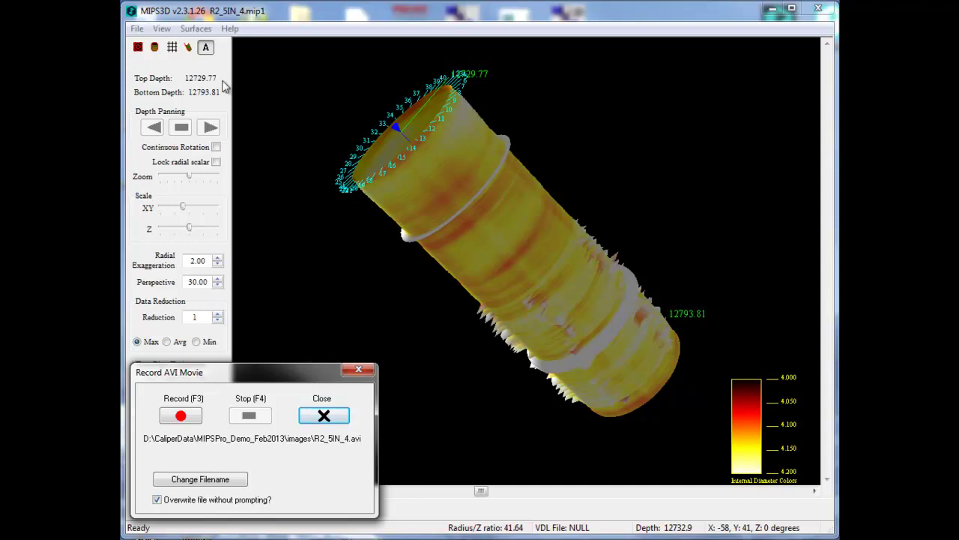
# Open the 3D motion controls, place them above the movie recorder and rotate the pipe slightly
pyautogui.click(161, 29)
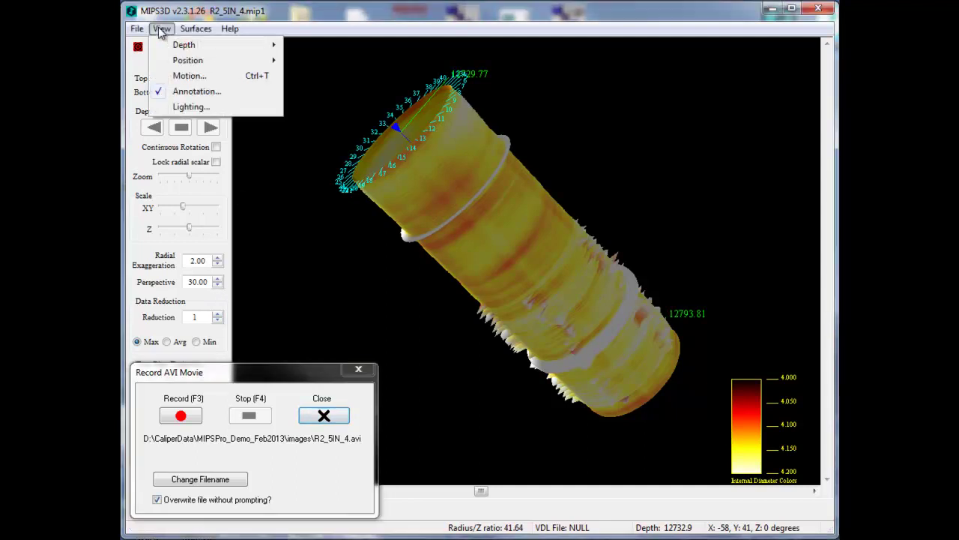
pyautogui.click(188, 79)
pyautogui.moveTo(313, 41); pyautogui.dragTo(217, 106)
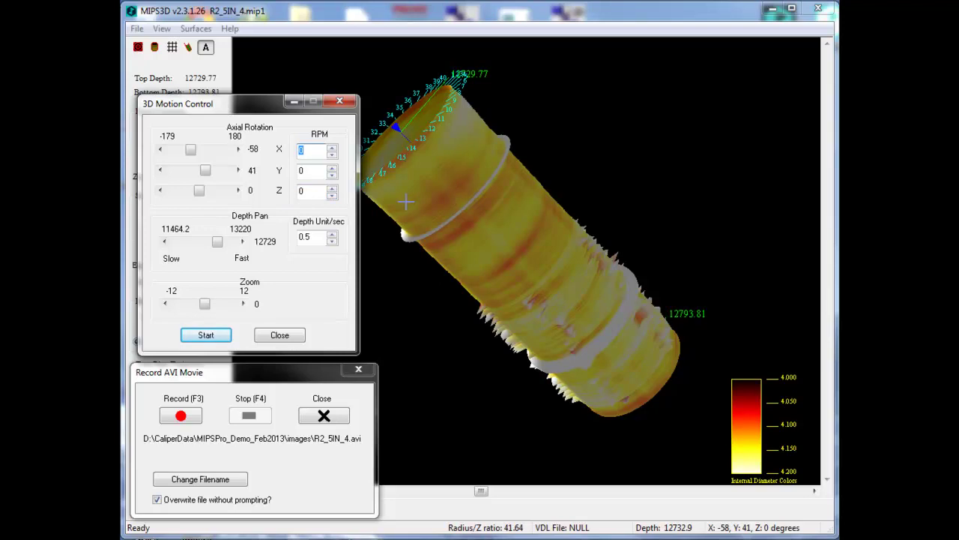
pyautogui.moveTo(404, 201); pyautogui.dragTo(302, 113)
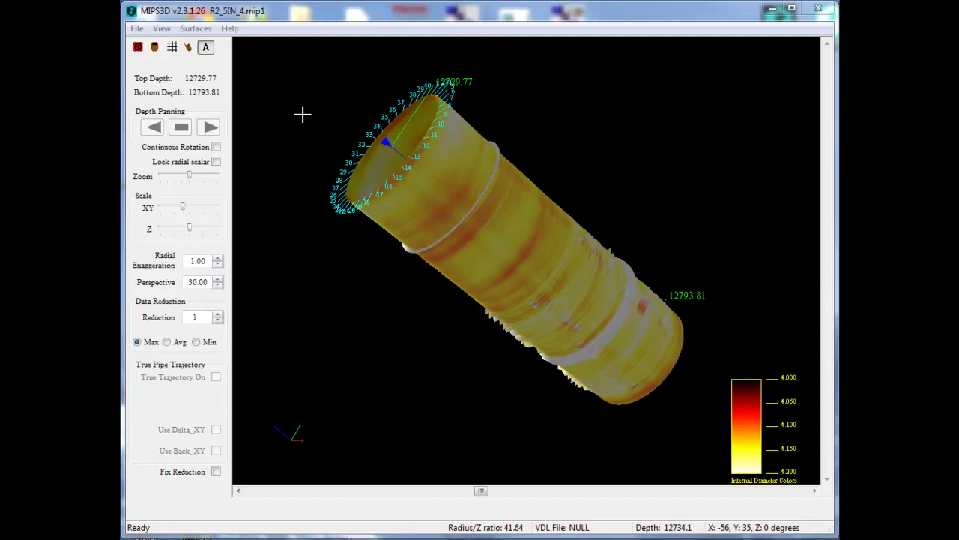
# Show the pipe's outer diameter (OD) surface around the VDL surface and open the OD settings
pyautogui.click(196, 29)
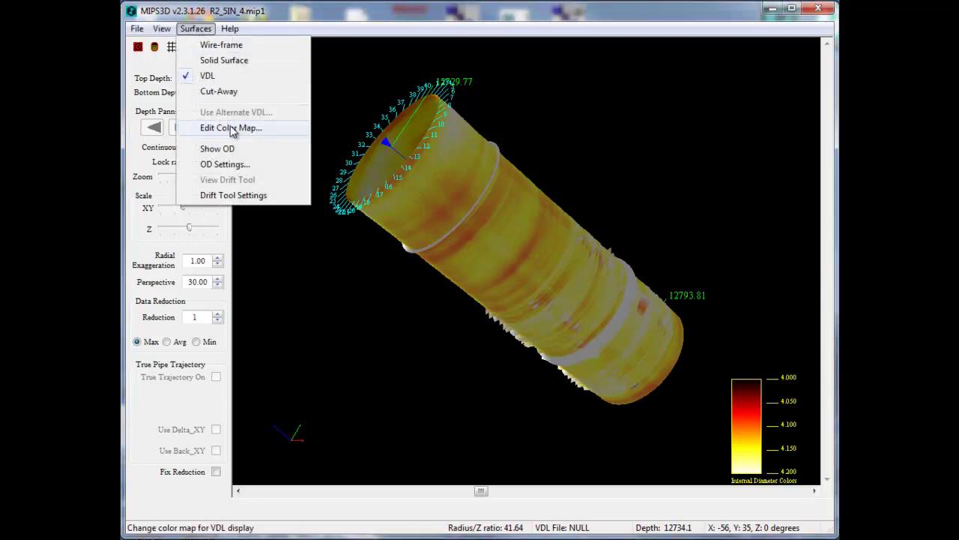
pyautogui.click(229, 149)
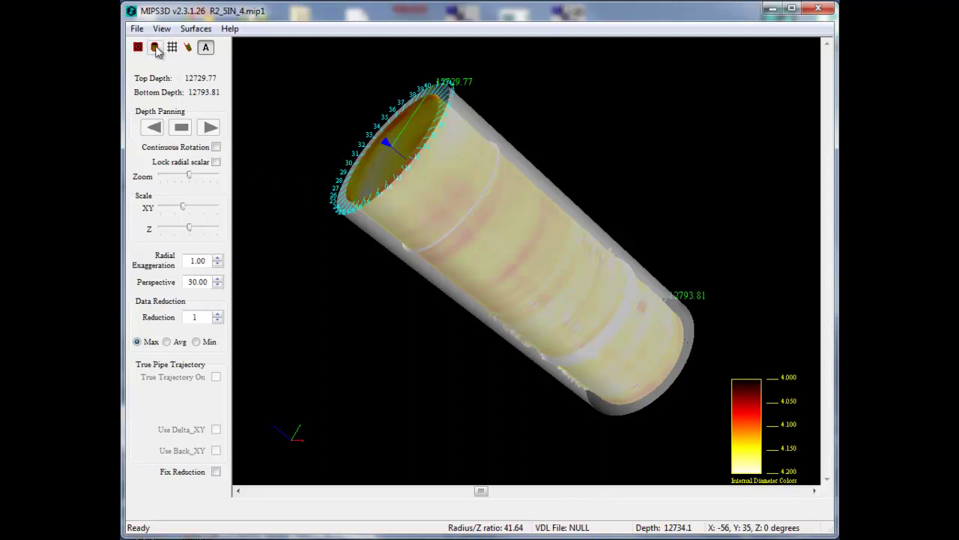
pyautogui.click(196, 29)
pyautogui.click(227, 164)
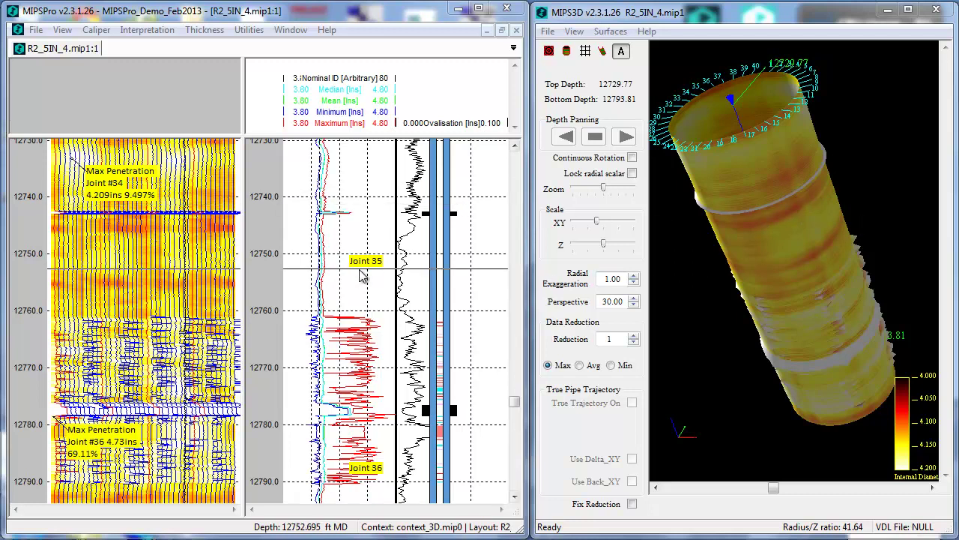
# Switch to MIPSPro and save the context file as context_3D.mip0, replacing the existing file
pyautogui.click(35, 31)
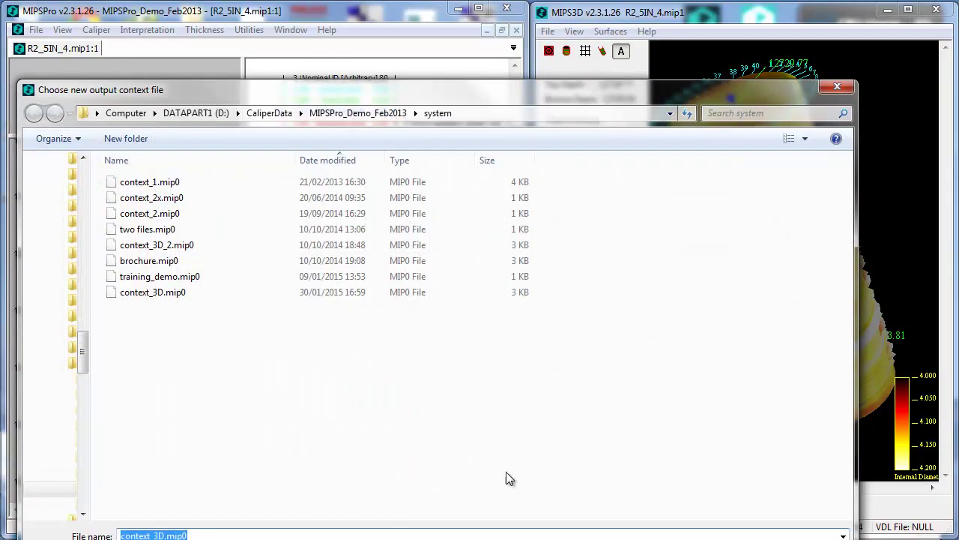
pyautogui.press('Return')
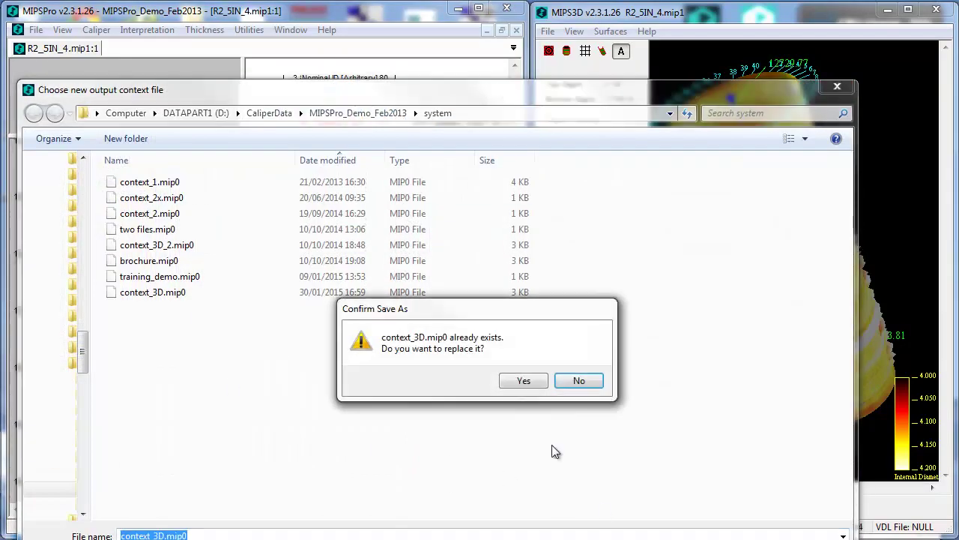
pyautogui.click(517, 381)
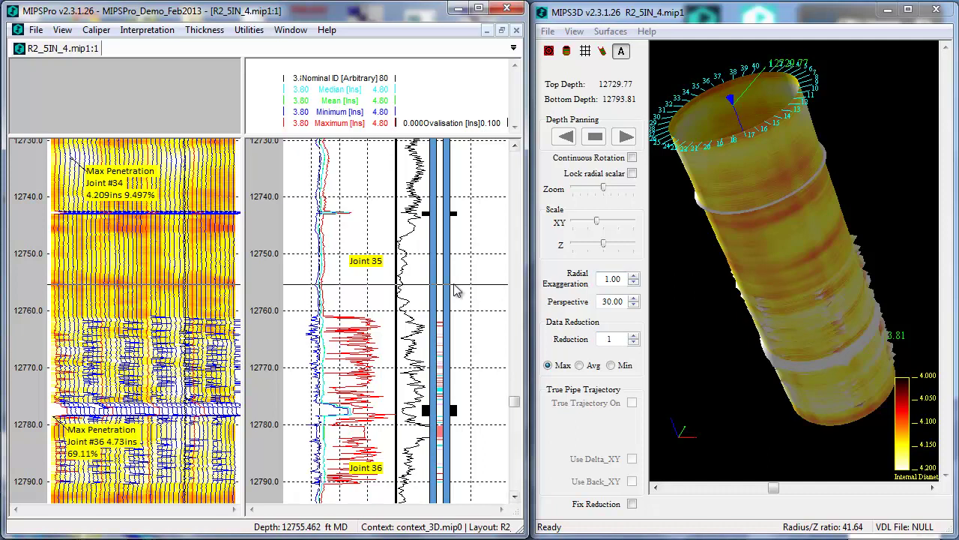
pyautogui.moveTo(416, 289)
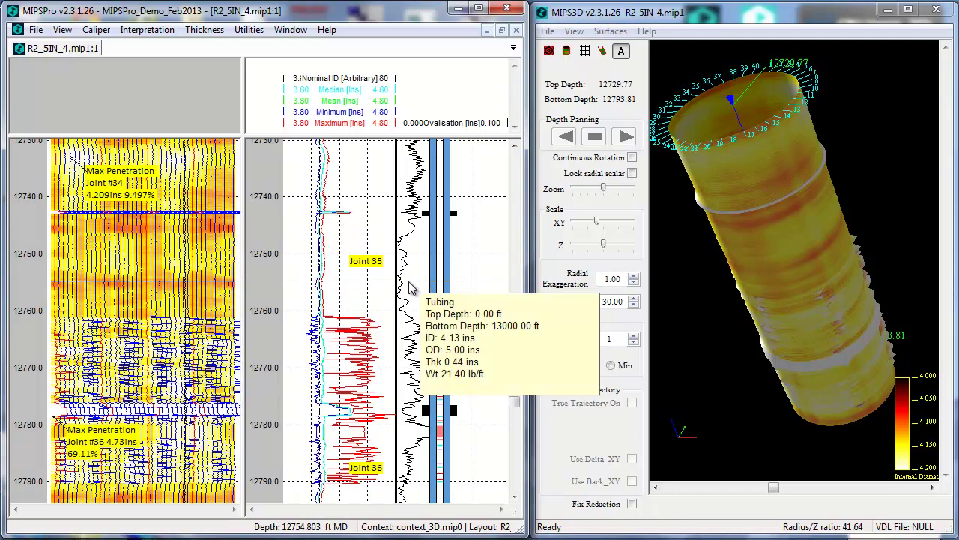